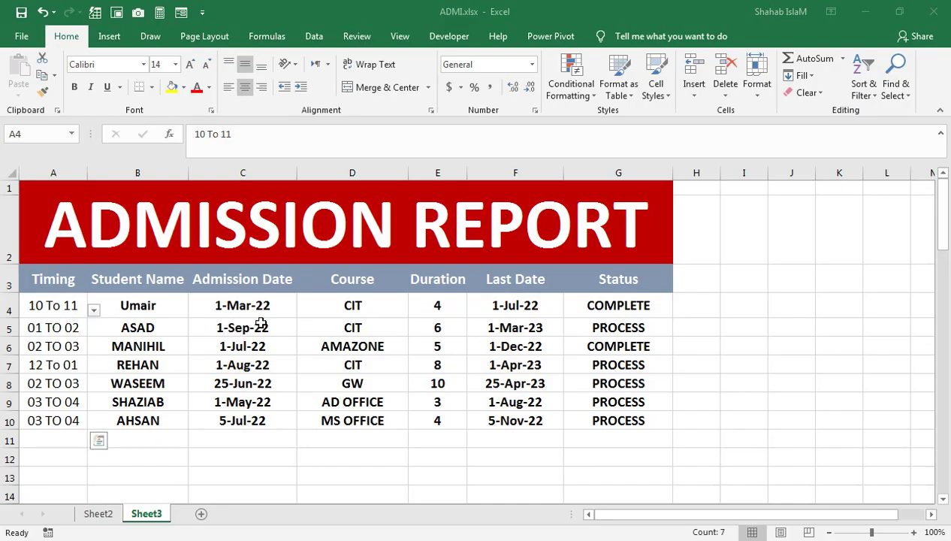
# Examine the Timing column of the admission report on Sheet3 alongside the seat table on Sheet2.
pyautogui.moveTo(53, 308); pyautogui.dragTo(53, 418)
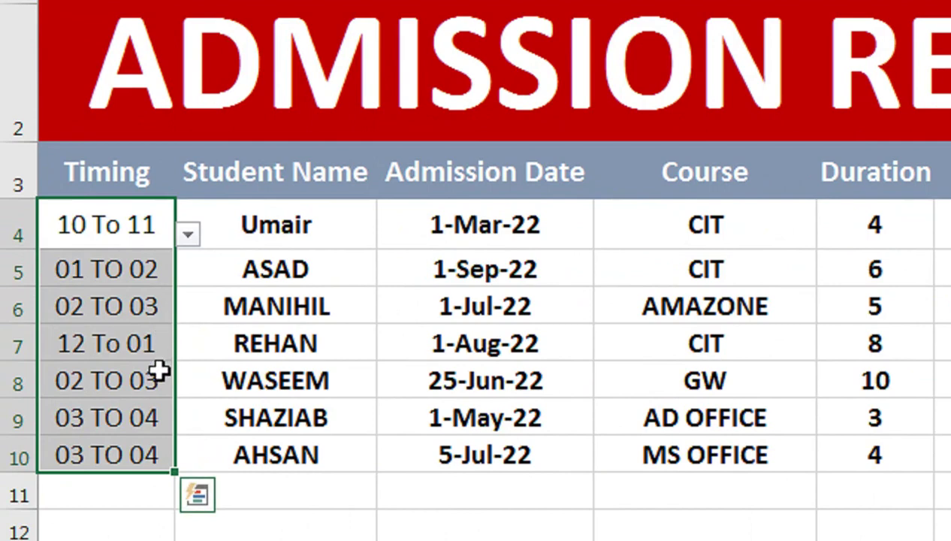
pyautogui.click(159, 370)
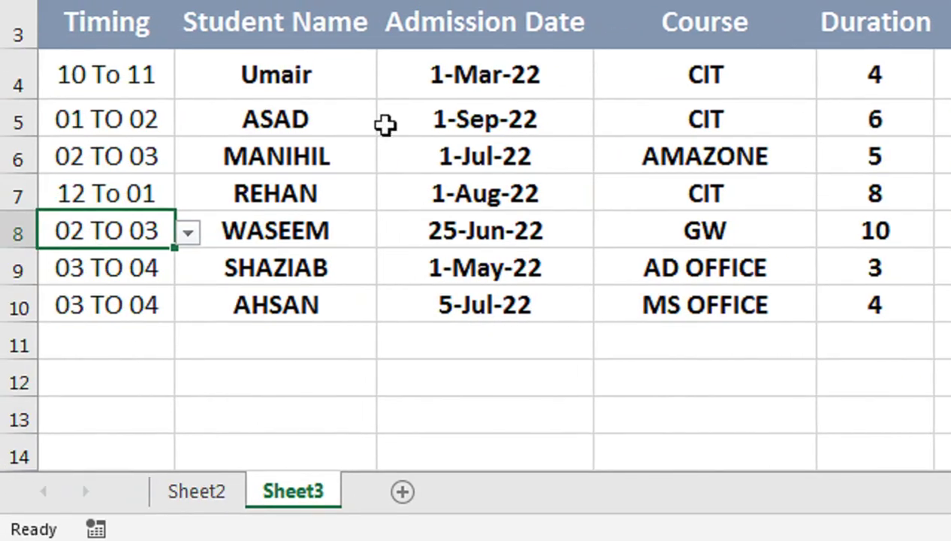
pyautogui.click(205, 492)
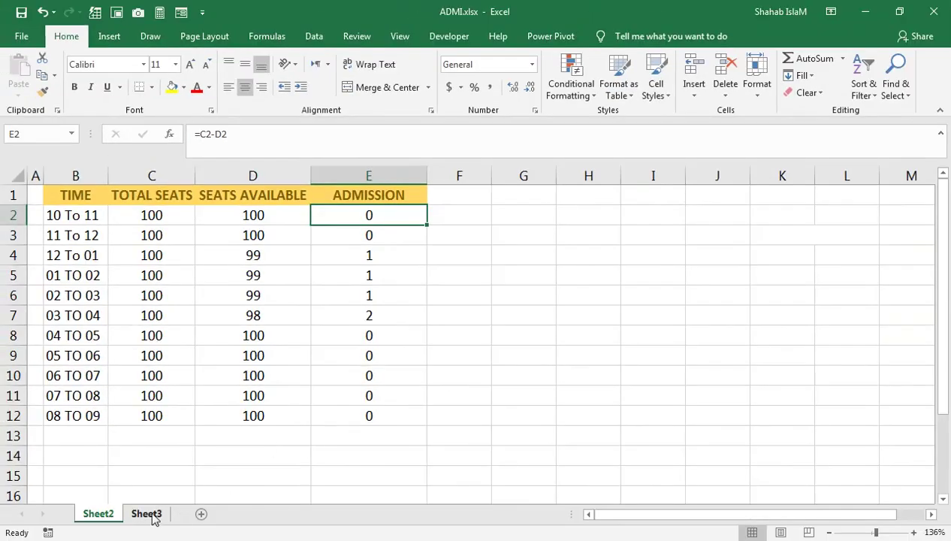
pyautogui.click(146, 513)
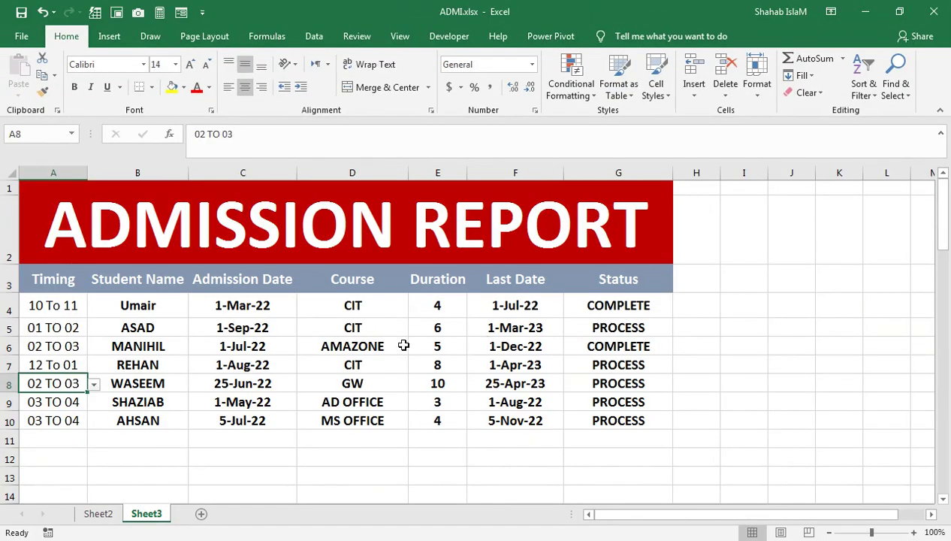
pyautogui.click(90, 513)
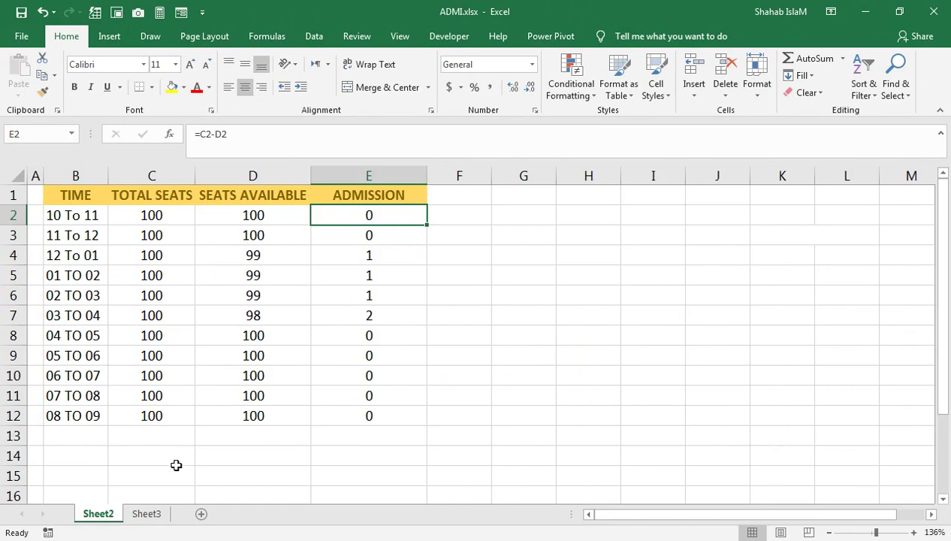
pyautogui.click(153, 514)
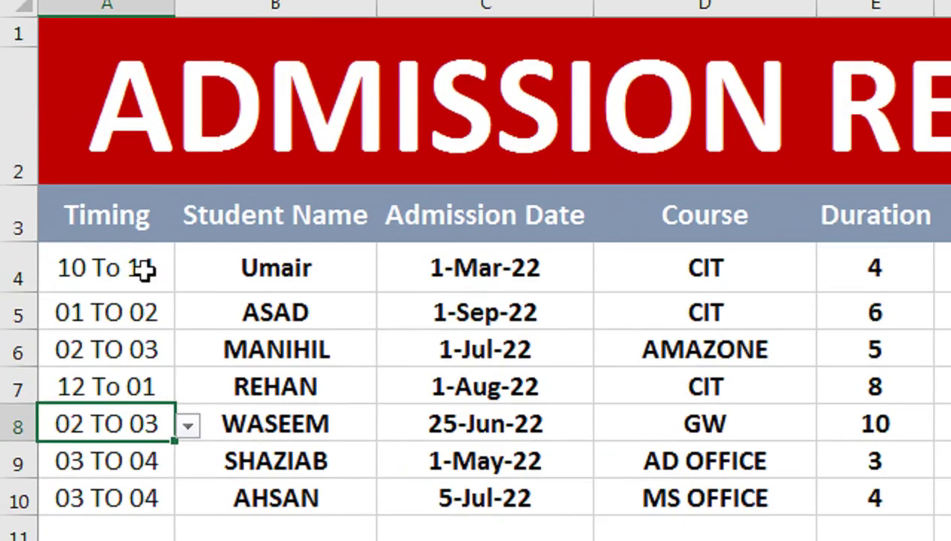
# Review the data validation list settings of the Timing cells A4:A13.
pyautogui.moveTo(72, 308); pyautogui.dragTo(43, 477)
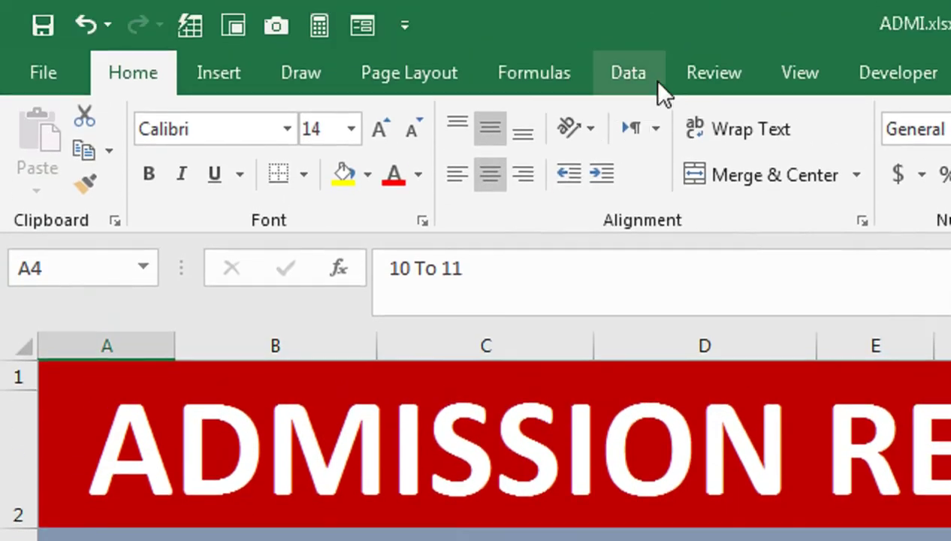
pyautogui.click(661, 79)
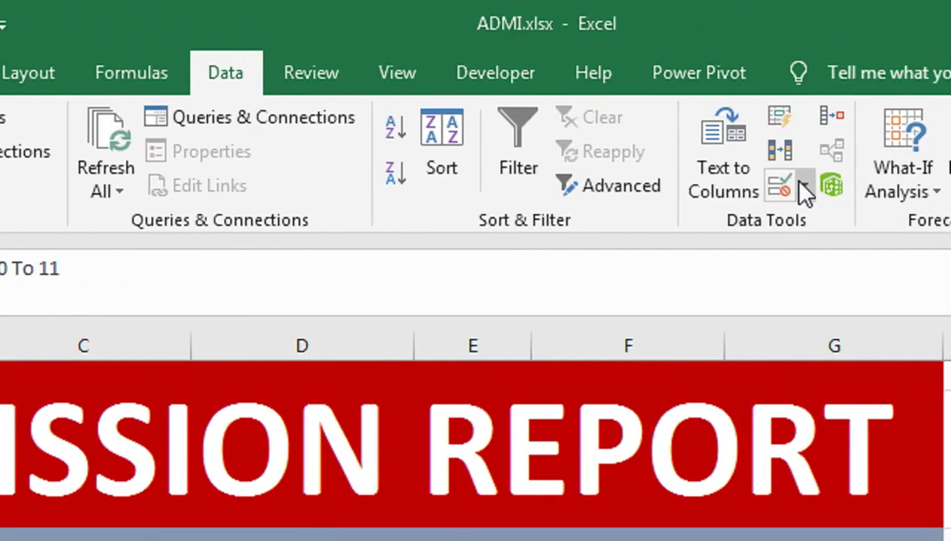
pyautogui.click(718, 185)
pyautogui.click(733, 226)
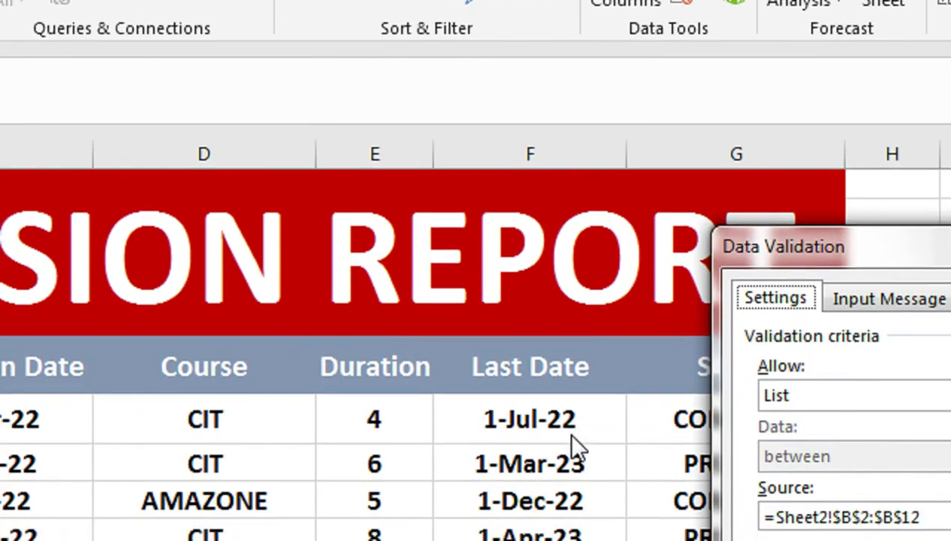
pyautogui.moveTo(739, 259); pyautogui.dragTo(136, 259)
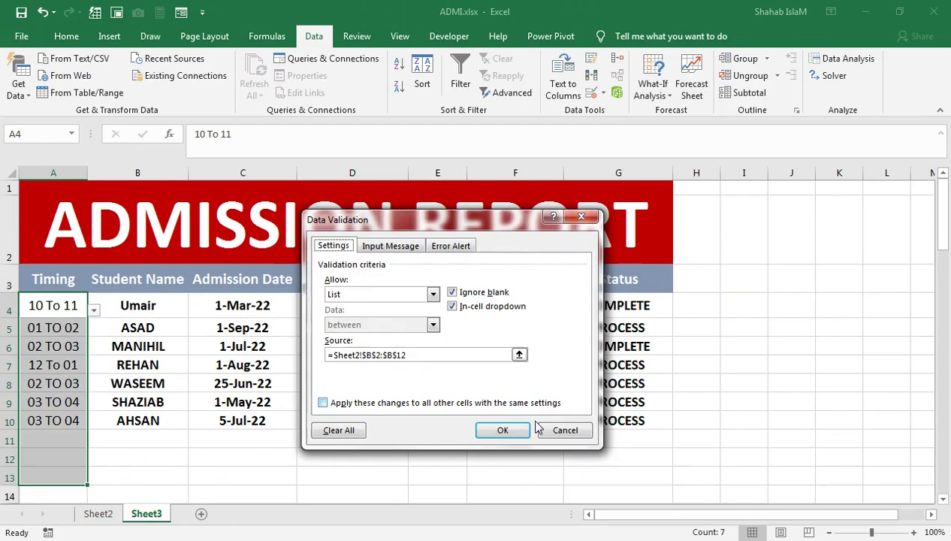
pyautogui.click(903, 320)
# Check the time slots on Sheet2 that supply the Timing list, and return to Sheet3.
pyautogui.click(99, 513)
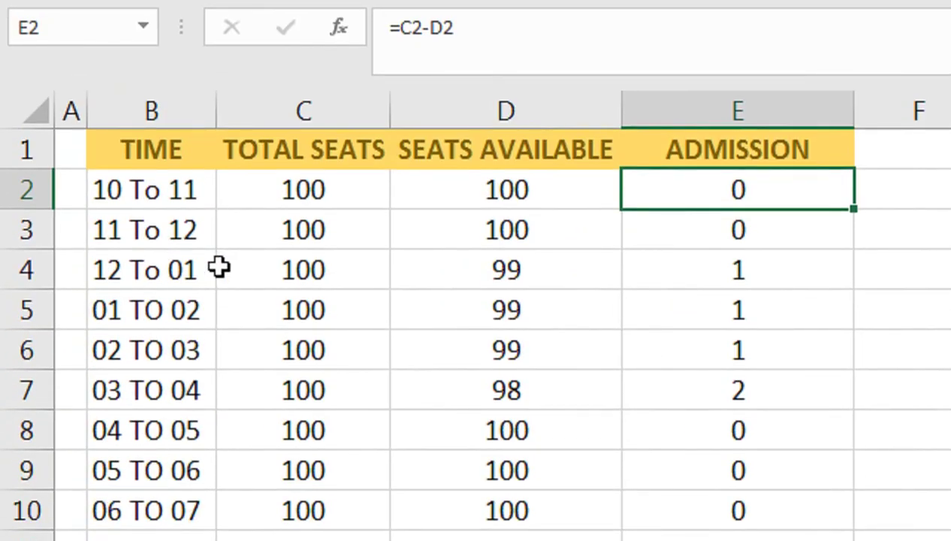
pyautogui.click(225, 239)
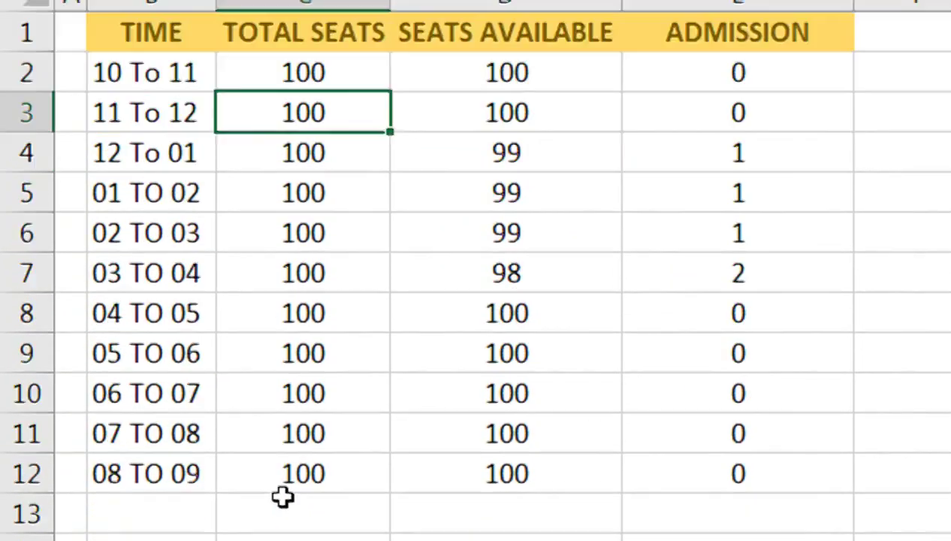
pyautogui.click(292, 487)
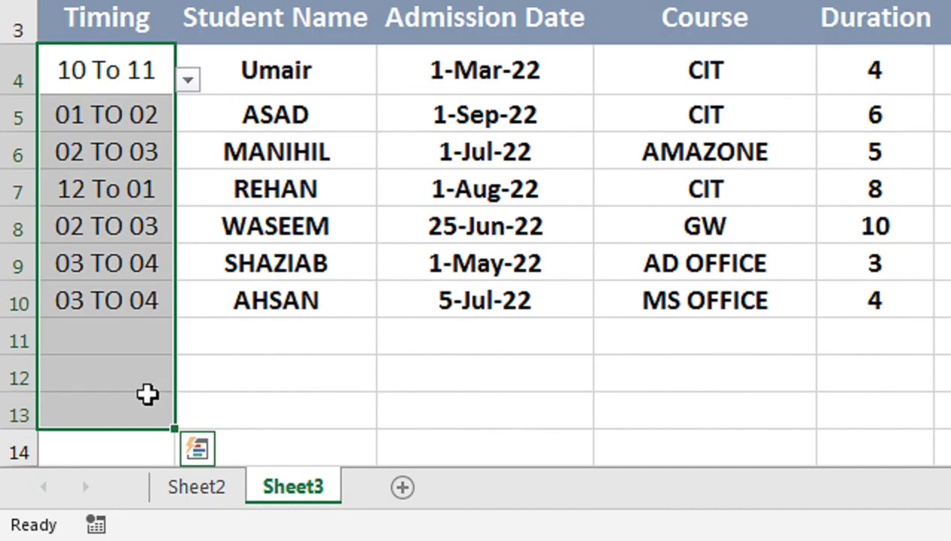
# Choose 03 TO 04 as the timing of the new admission record in cell A11.
pyautogui.click(155, 337)
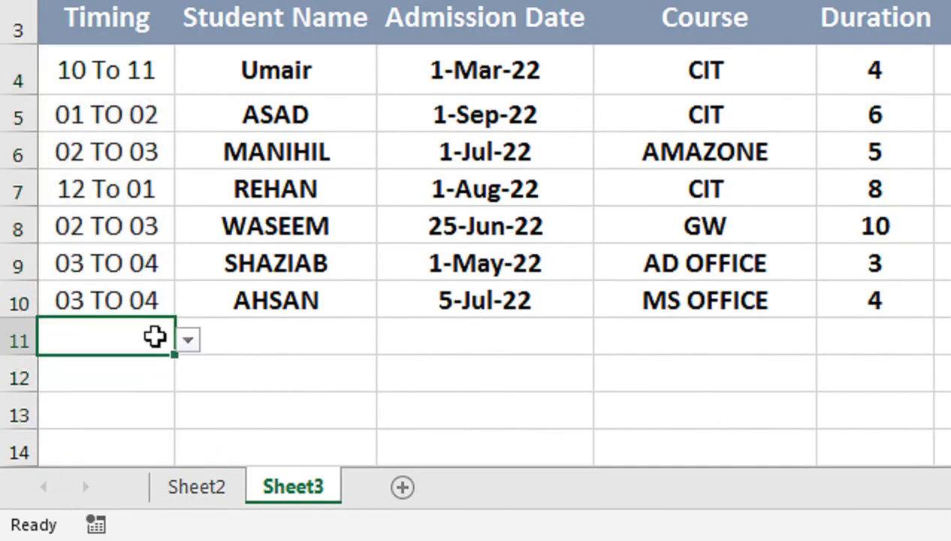
pyautogui.click(189, 485)
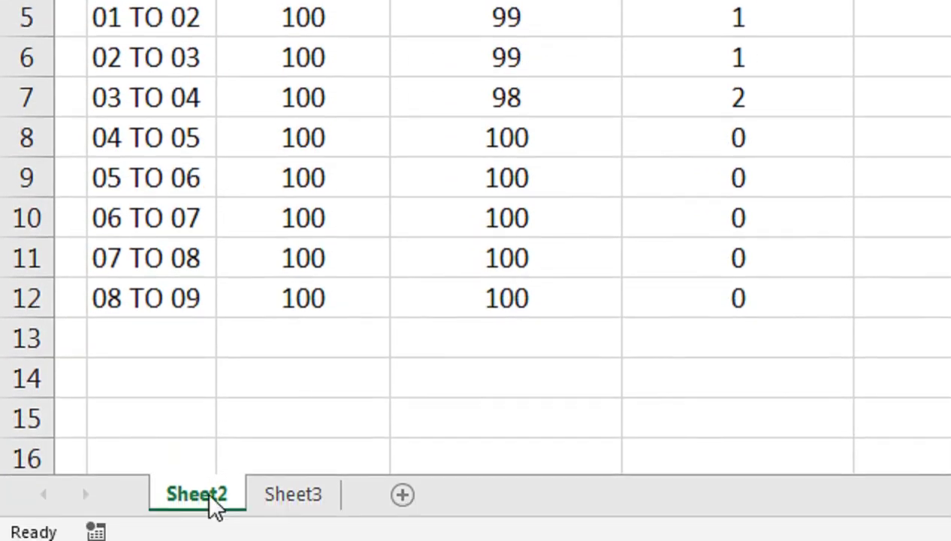
pyautogui.click(287, 481)
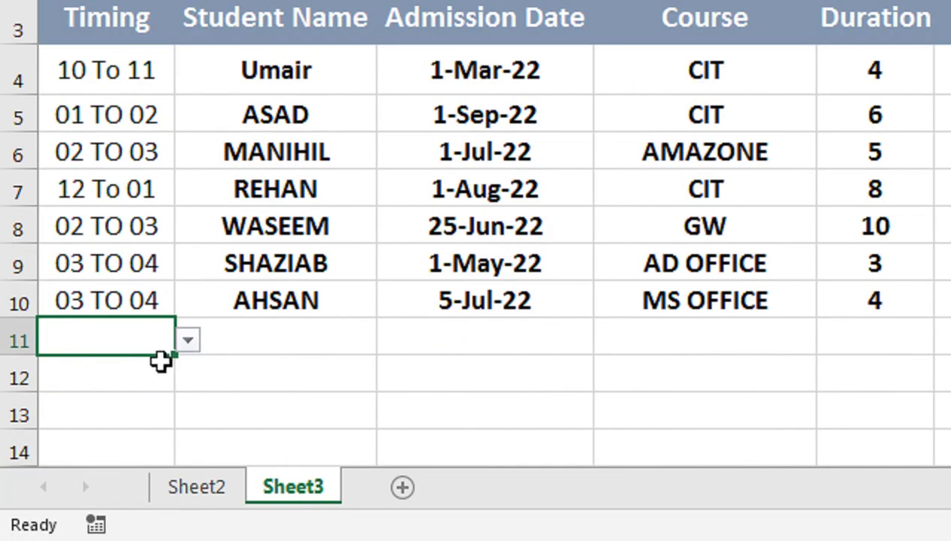
pyautogui.click(197, 342)
pyautogui.click(142, 340)
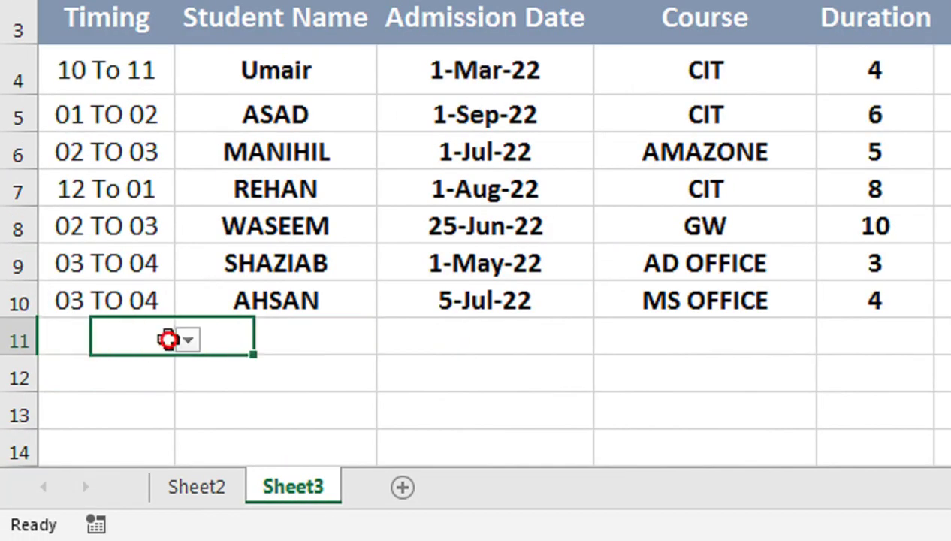
pyautogui.click(175, 343)
pyautogui.click(188, 342)
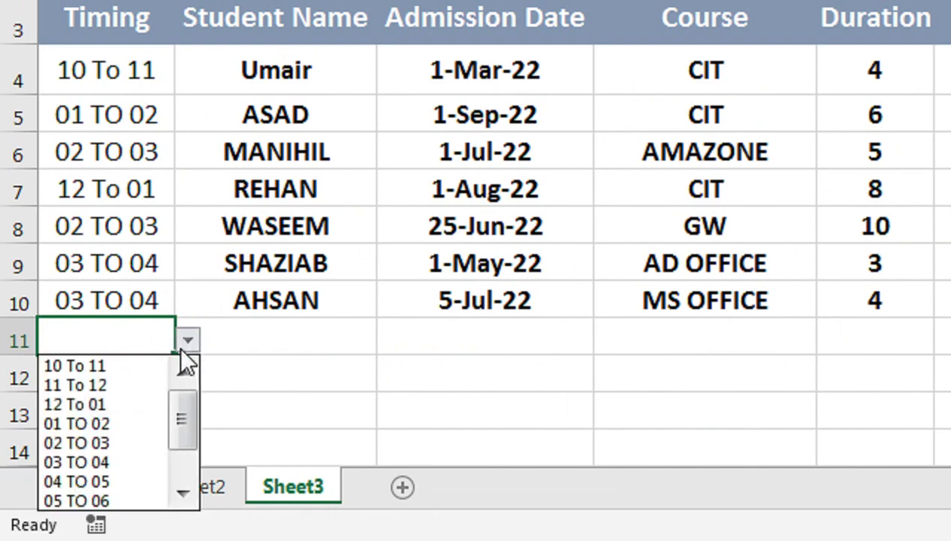
pyautogui.click(116, 462)
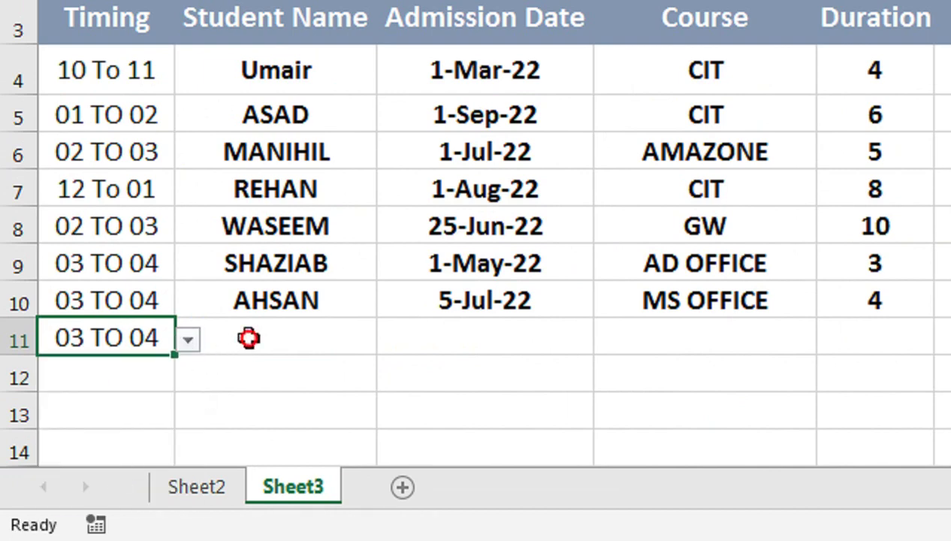
# Enter the new student's name in capital letters in the Student Name cell of row 11.
pyautogui.click(250, 337)
pyautogui.write('waqas')
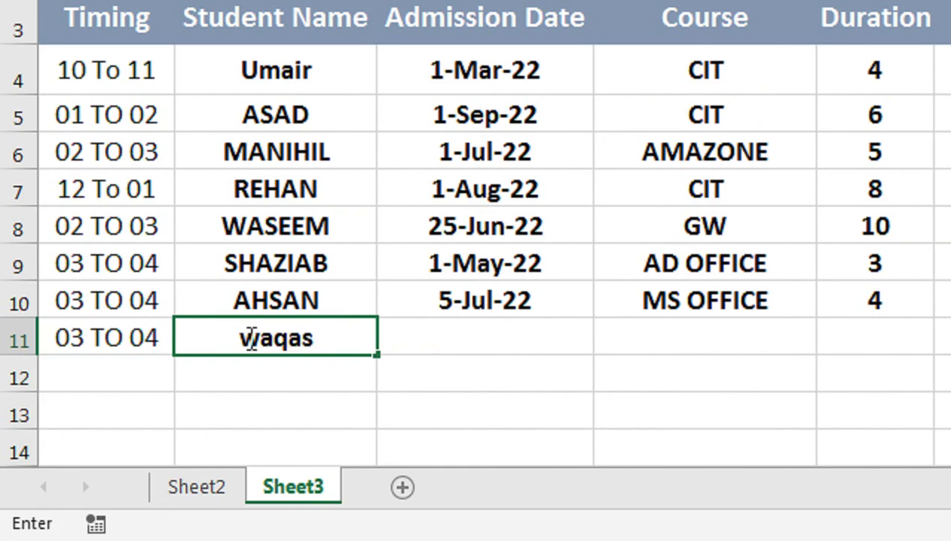
pyautogui.press('Tab')
pyautogui.click(248, 338)
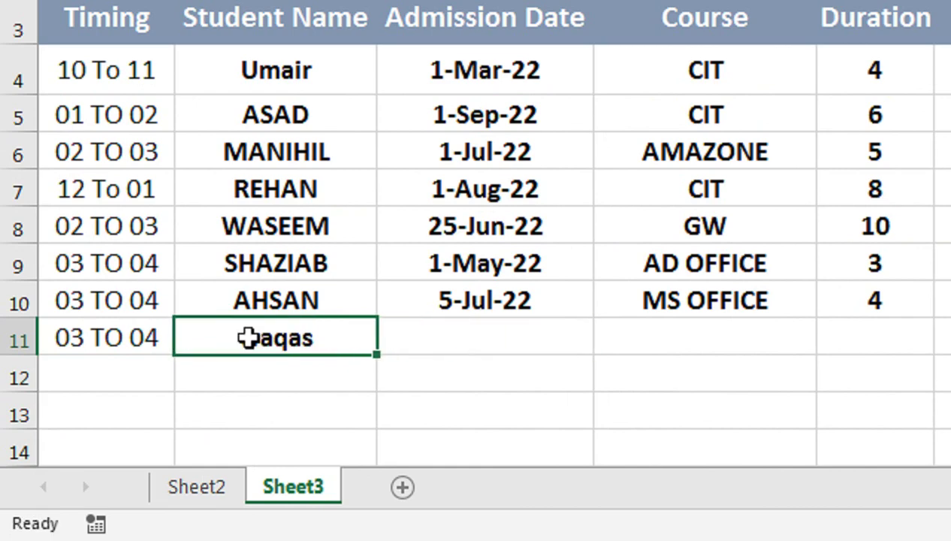
pyautogui.write('WAQAS')
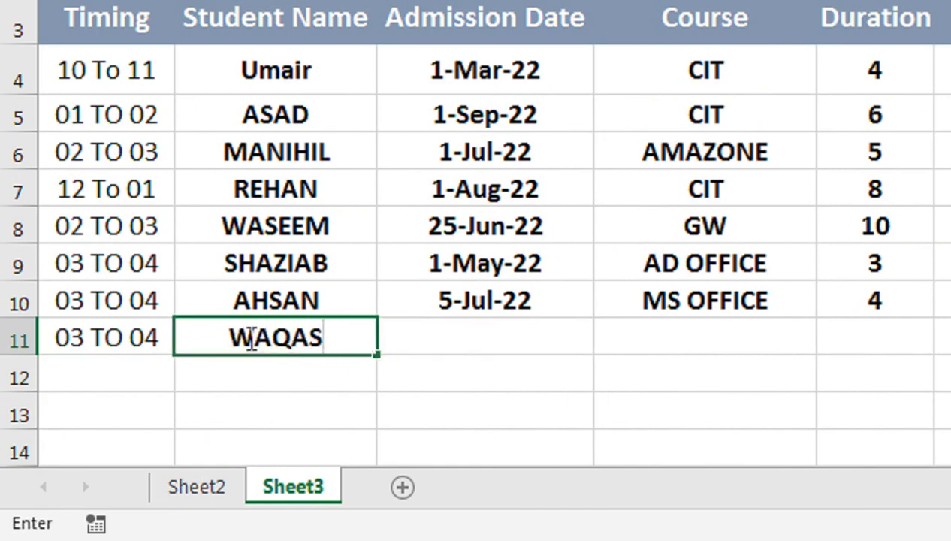
pyautogui.press('Tab')
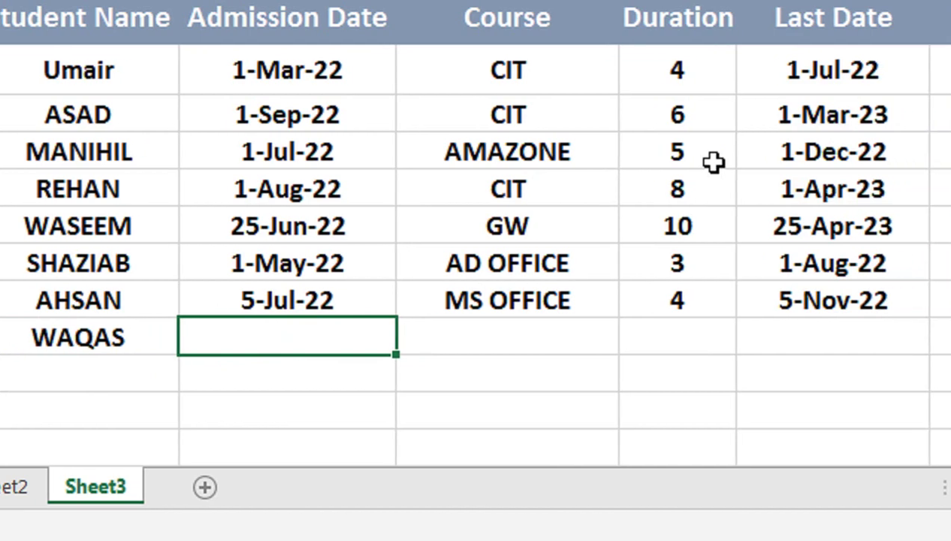
# Enter 20-JUL-22 as the admission date of the new record in row 11.
pyautogui.write('20-0-JUL')
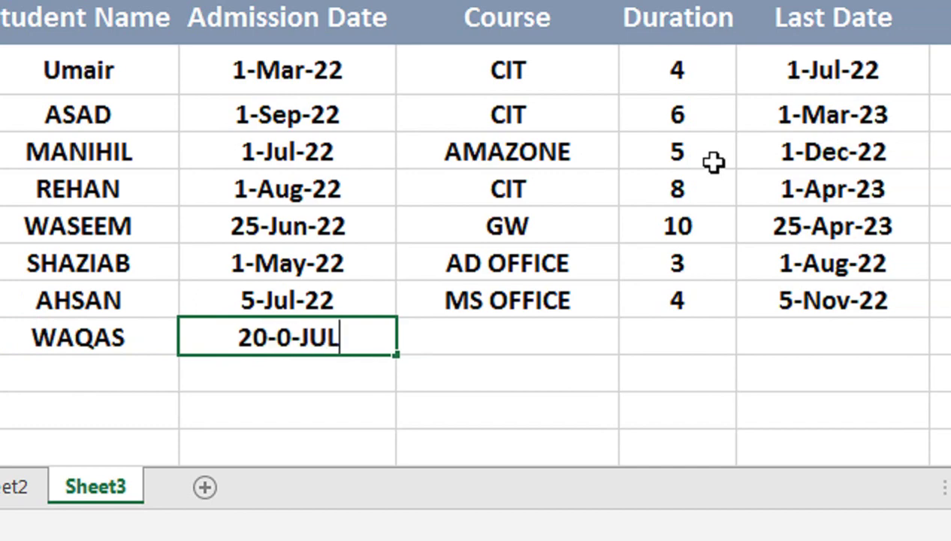
pyautogui.press('BackSpace')
pyautogui.press('BackSpace')
pyautogui.press('BackSpace')
pyautogui.press('BackSpace')
pyautogui.press('BackSpace')
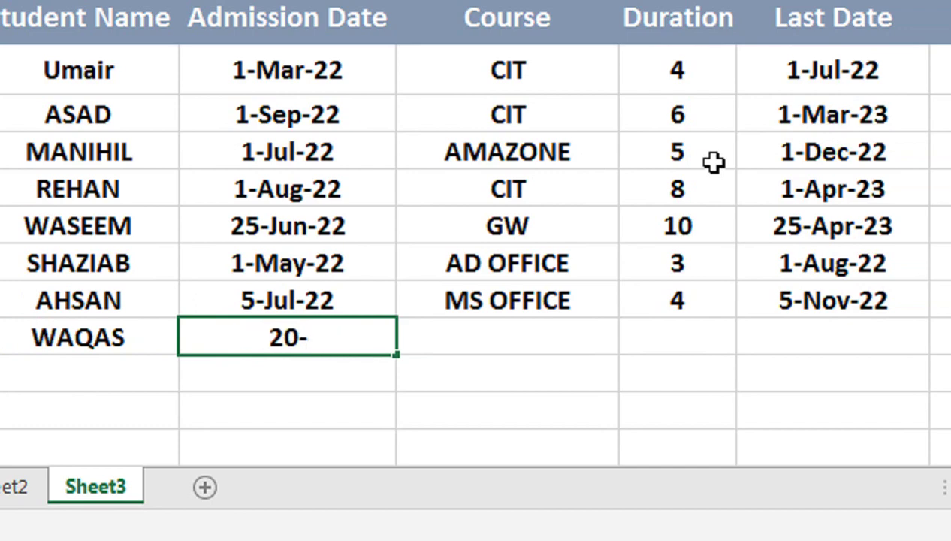
pyautogui.write('JUL-22')
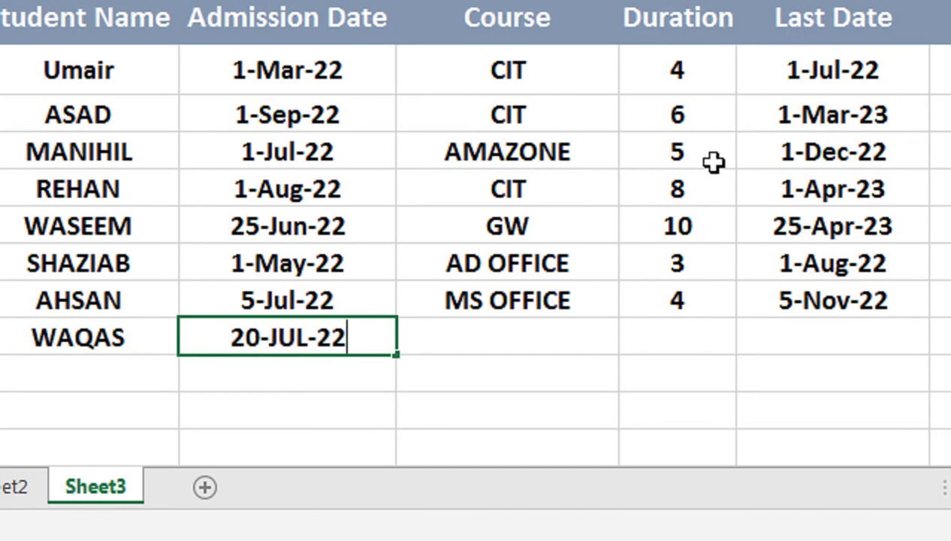
pyautogui.press('Tab')
# Fill in MS OFFICE as the course and 2 as the duration for the new record in row 11.
pyautogui.write('MS OFFC')
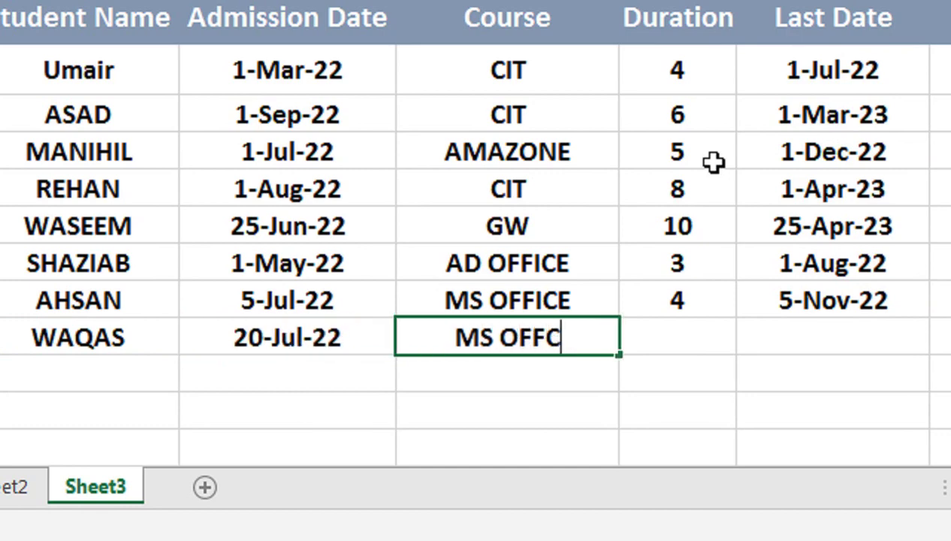
pyautogui.press('BackSpace')
pyautogui.write('I')
pyautogui.press('Tab')
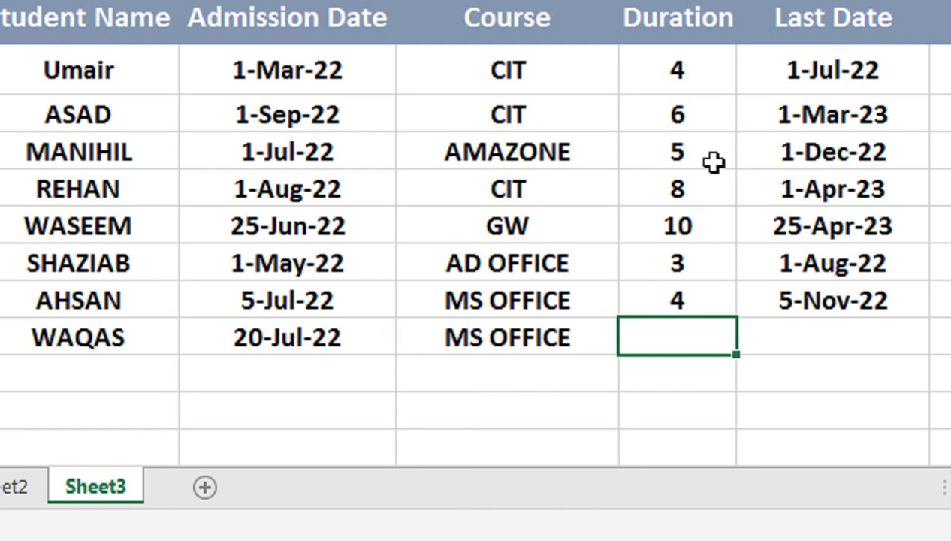
pyautogui.press('Return')
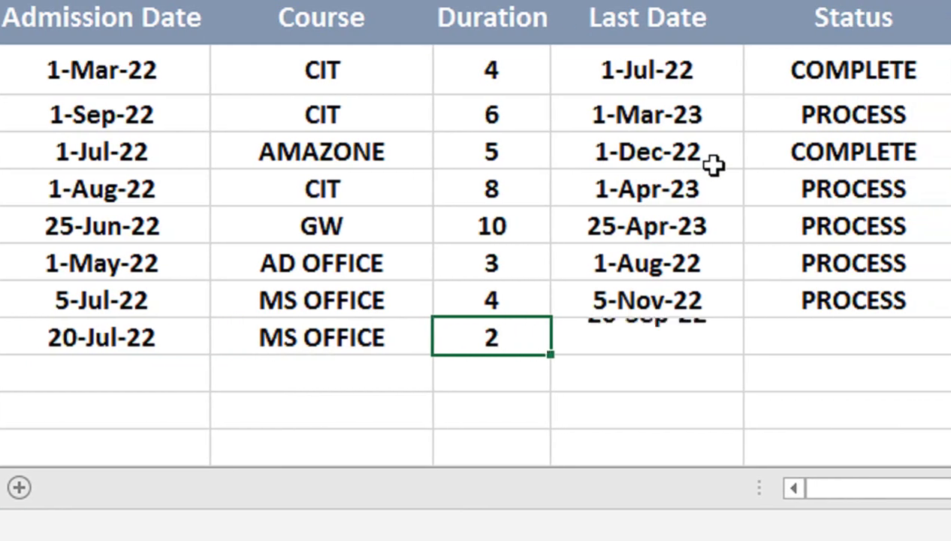
pyautogui.press('Up')
pyautogui.press('Right')
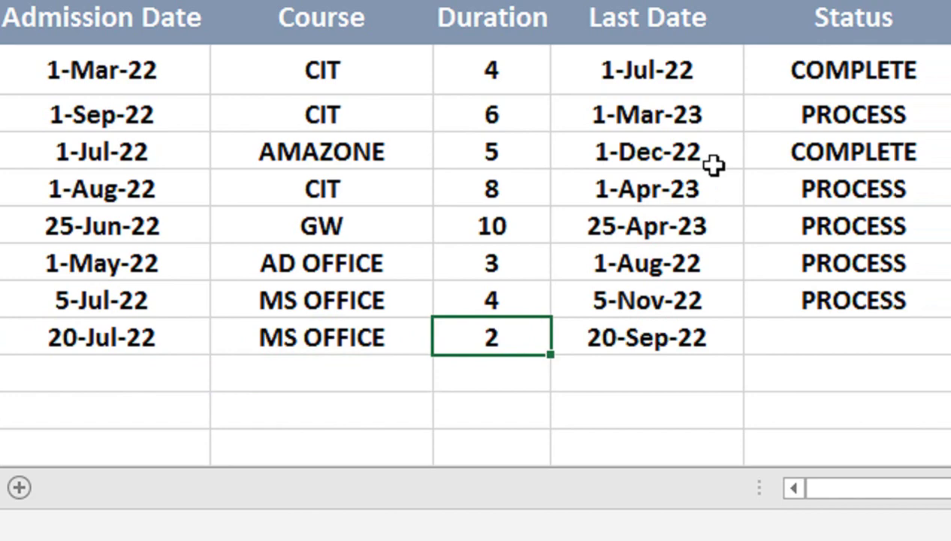
# Set the status of the new record in row 11 to PROCESS.
pyautogui.click(853, 329)
pyautogui.click(879, 337)
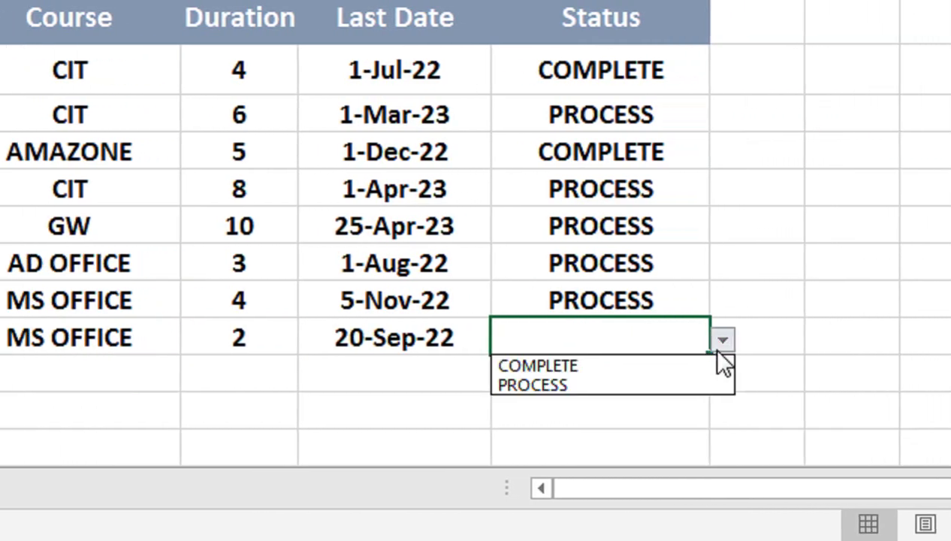
pyautogui.click(655, 386)
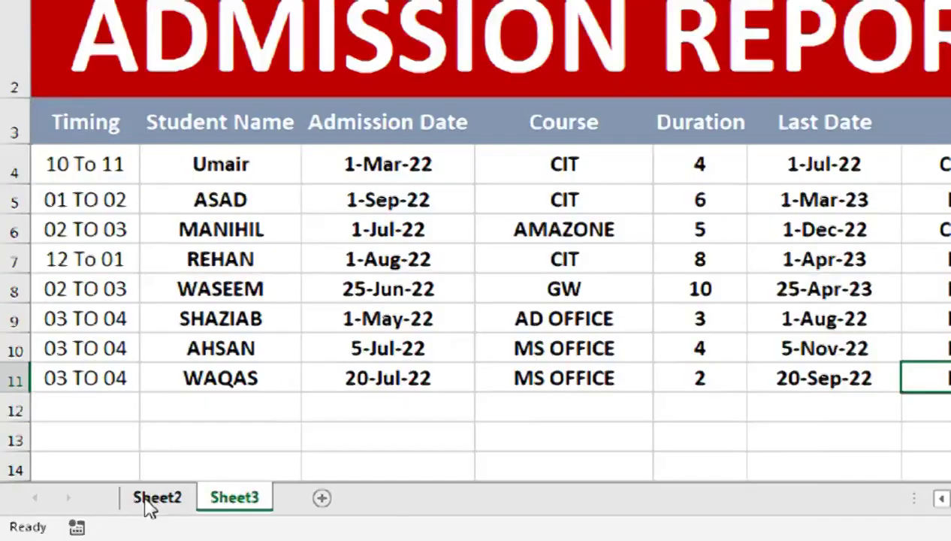
# Check the seat table on Sheet2, and examine the EDATE formula in the first Last Date cell on Sheet3.
pyautogui.click(157, 512)
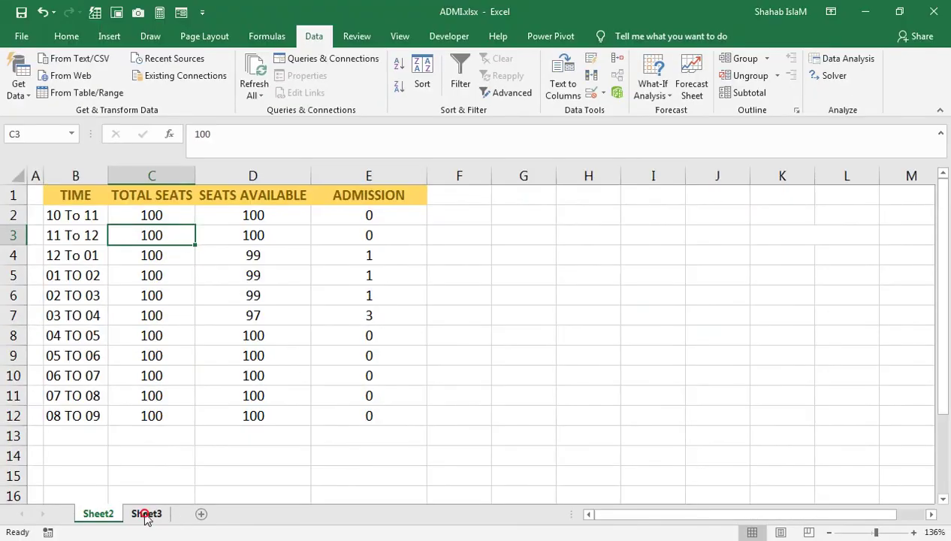
pyautogui.click(146, 514)
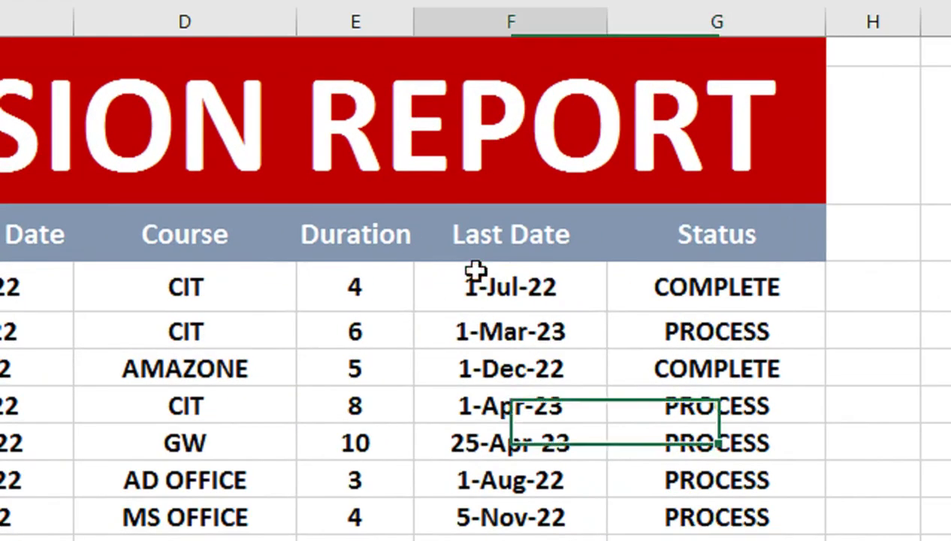
pyautogui.doubleClick(498, 299)
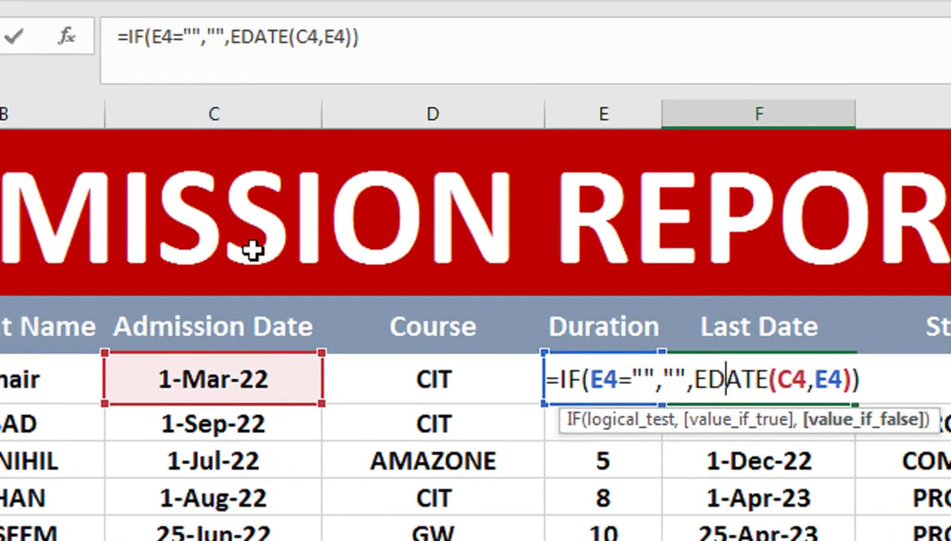
pyautogui.click(809, 379)
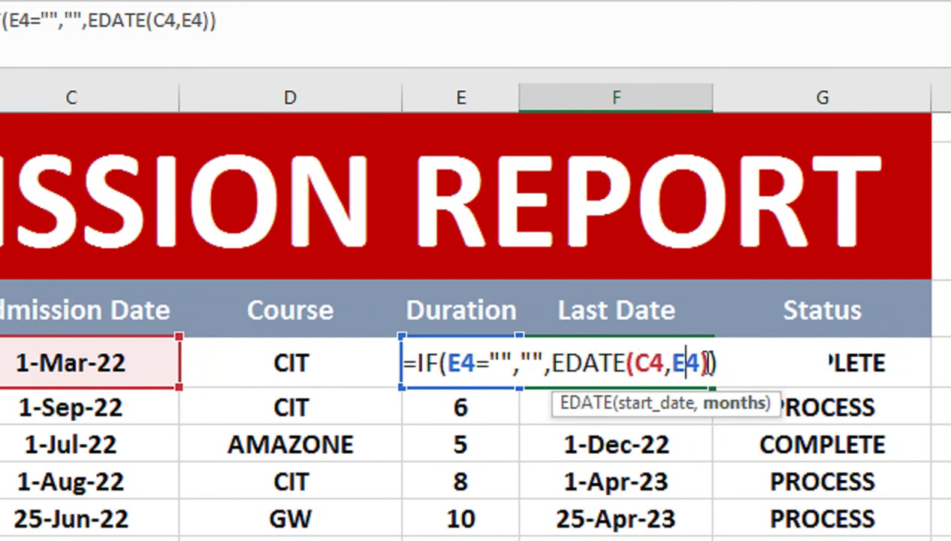
pyautogui.press('Return')
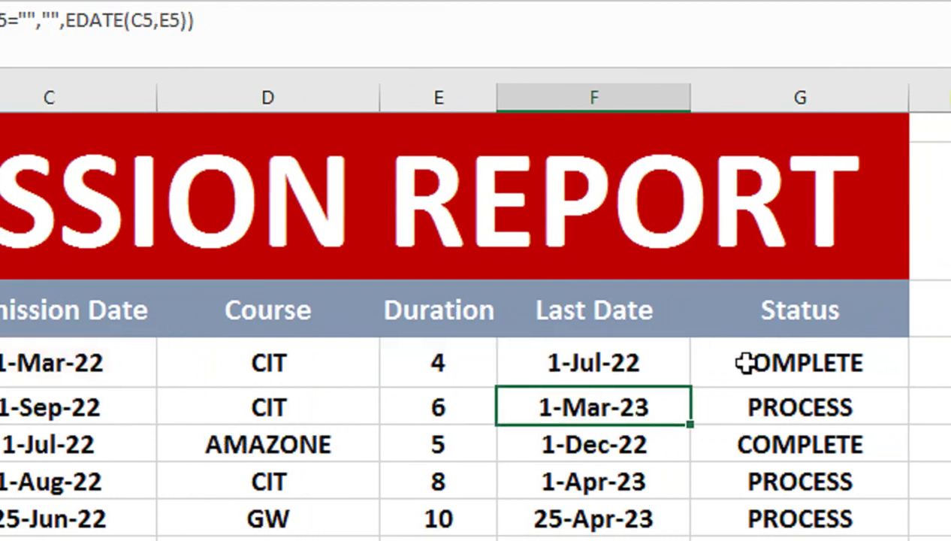
pyautogui.click(781, 372)
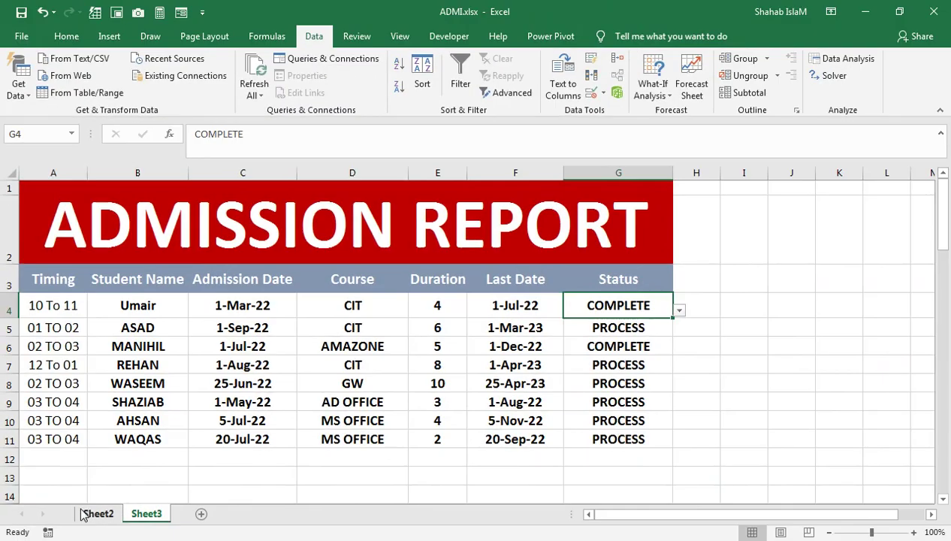
# Start a COUNTIFS formula in the first Seats Available cell, D2, on Sheet2.
pyautogui.click(94, 514)
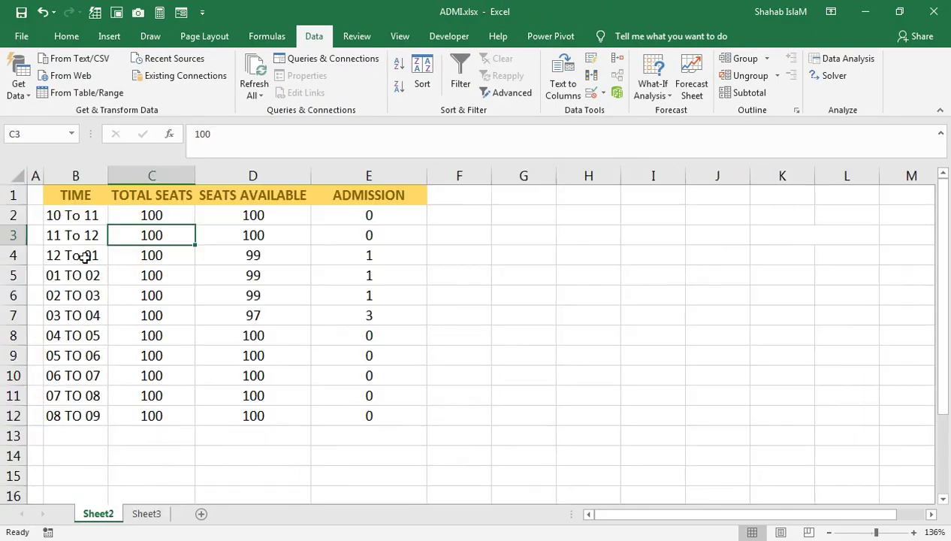
pyautogui.click(162, 214)
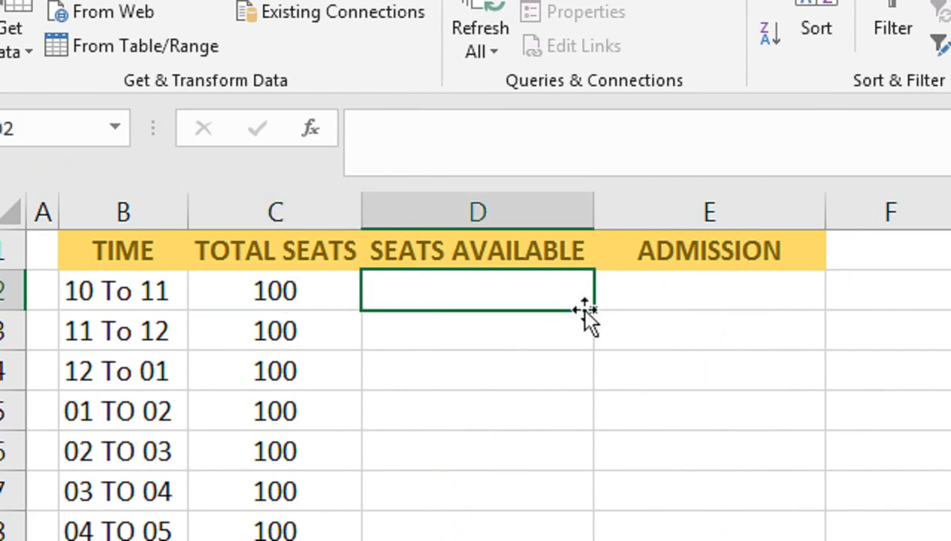
pyautogui.write('=')
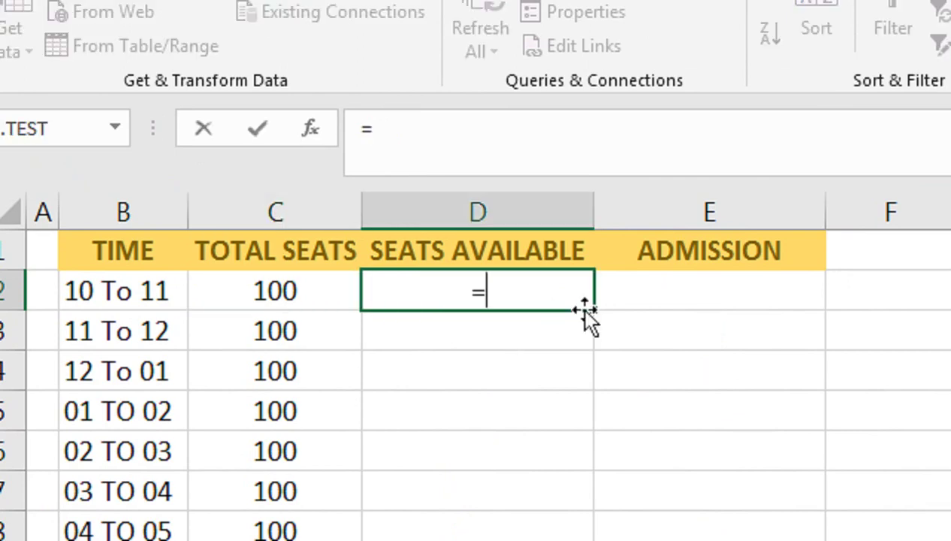
pyautogui.write('COUNTIF')
pyautogui.press('Down')
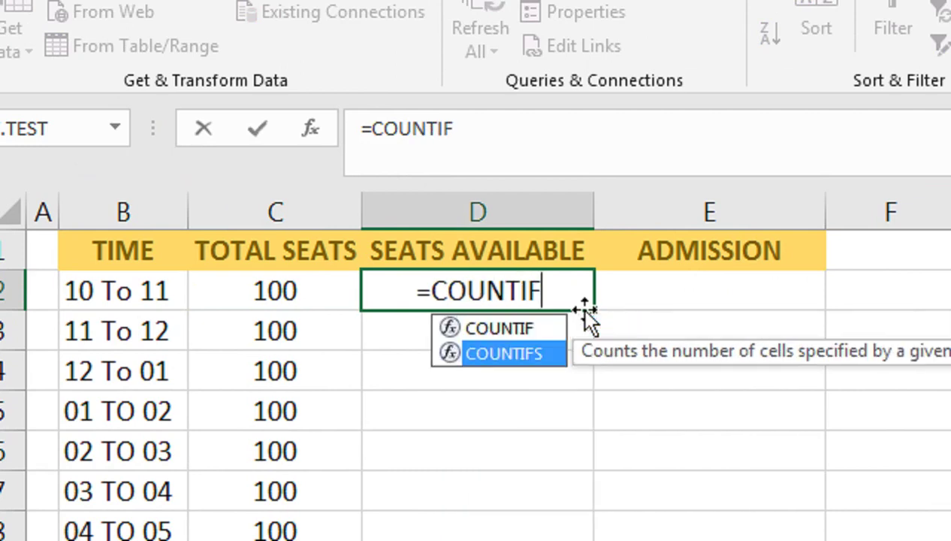
pyautogui.doubleClick(541, 352)
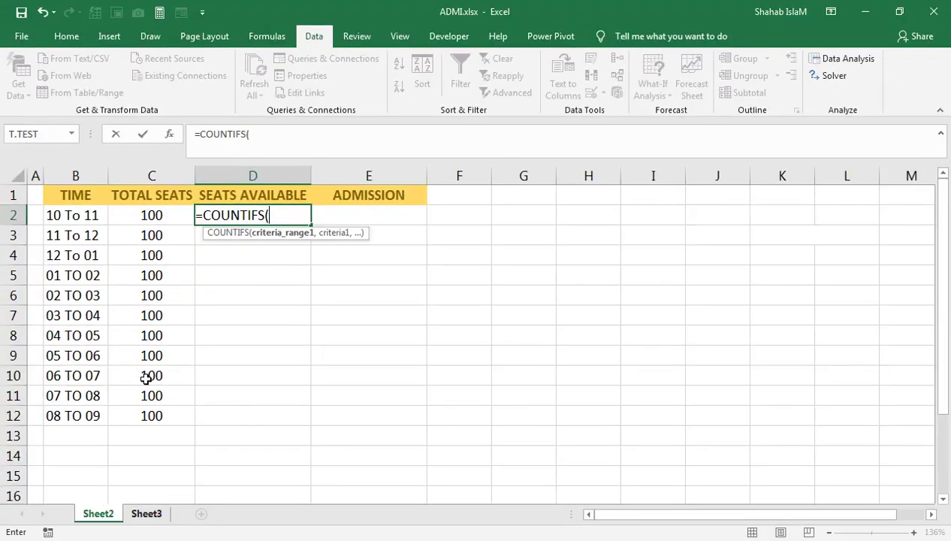
# Set the first criteria range to the Timing column on Sheet3, as the absolute reference $A$4:$A$1048576.
pyautogui.click(146, 513)
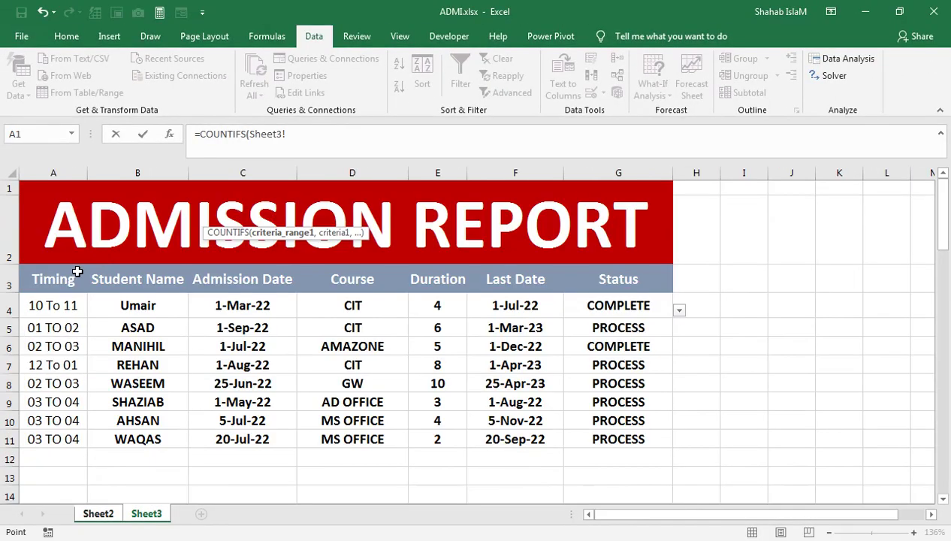
pyautogui.click(59, 306)
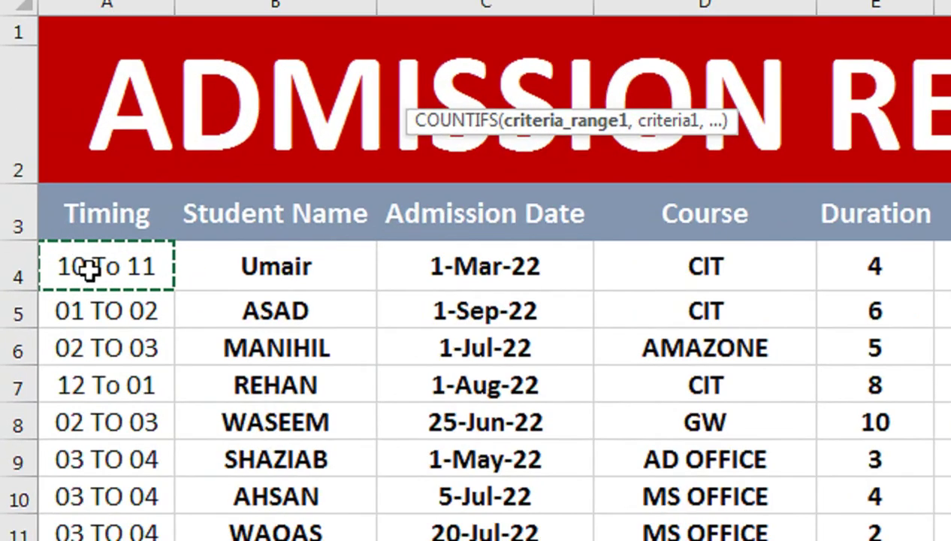
pyautogui.hotkey('ctrl', 'shift', 'Down')
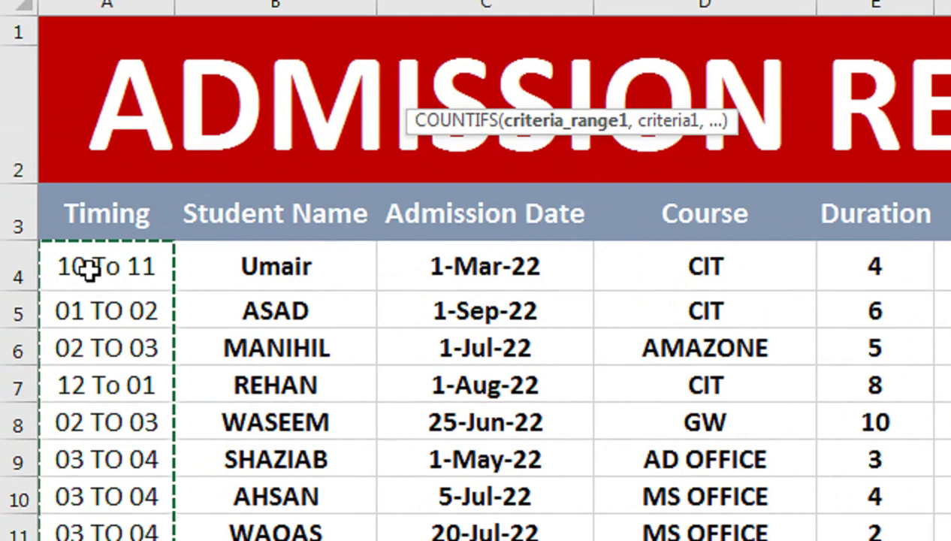
pyautogui.hotkey('ctrl', 'shift', 'Down')
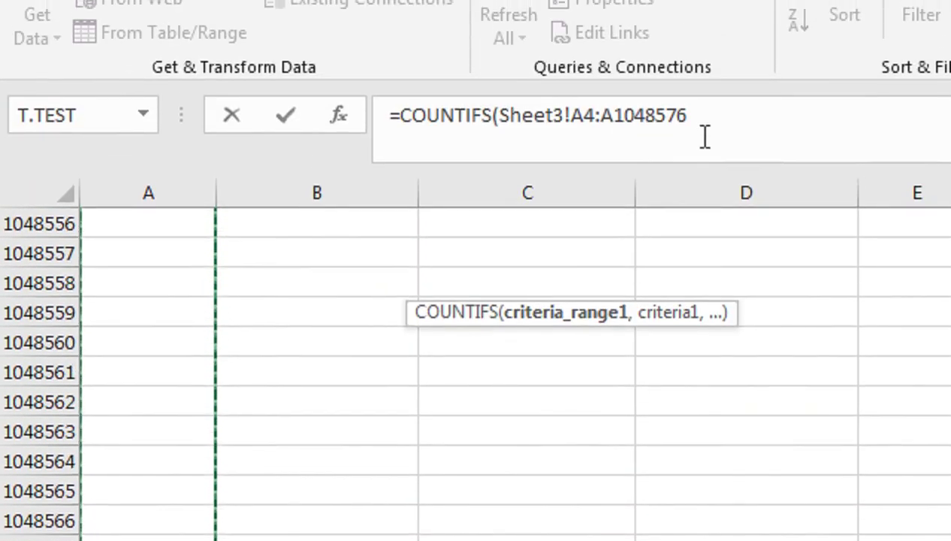
pyautogui.press('F4')
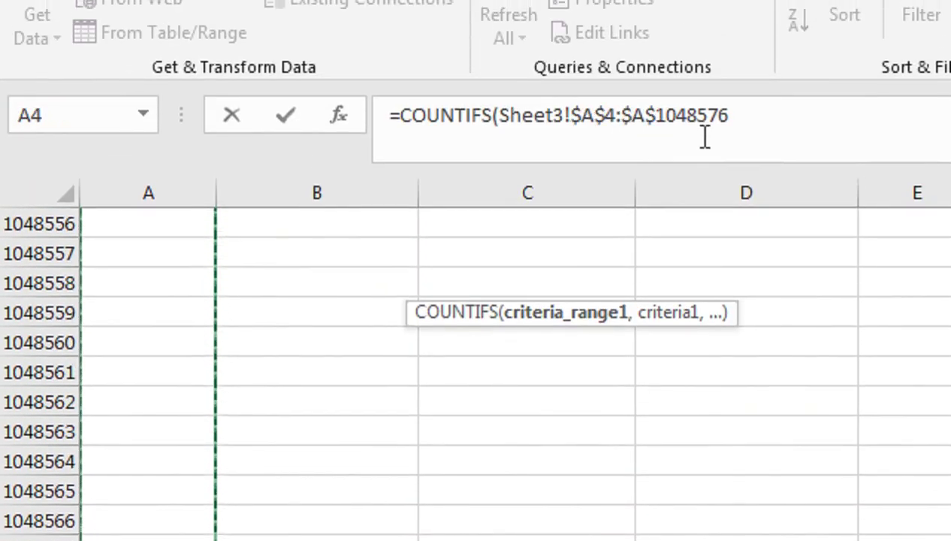
pyautogui.write(',')
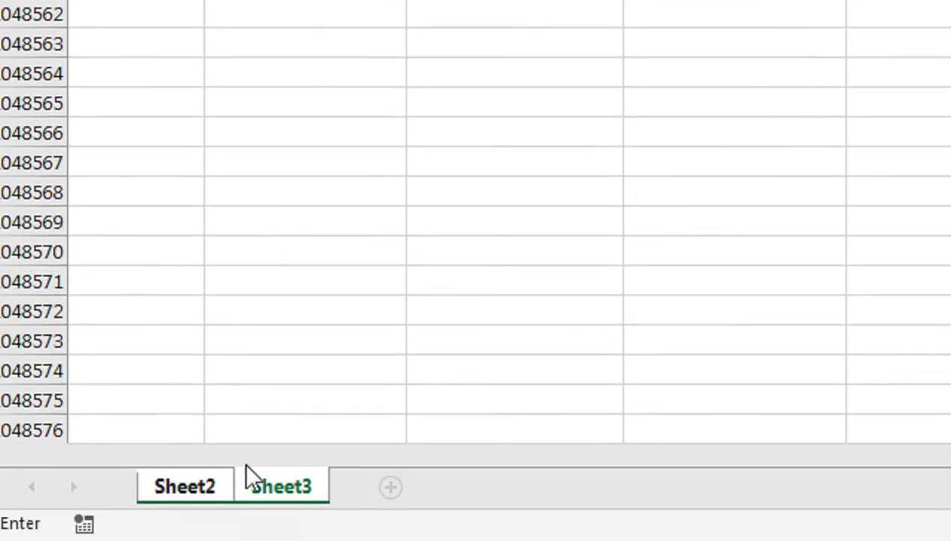
# Use the 10 To 11 time slot in Sheet2 cell B2 as the first criterion of the COUNTIFS formula.
pyautogui.click(188, 488)
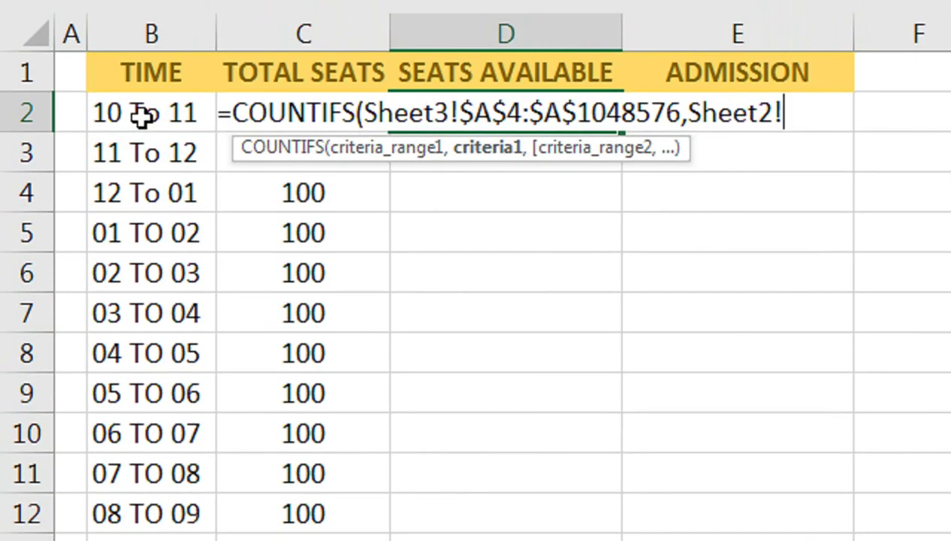
pyautogui.click(146, 24)
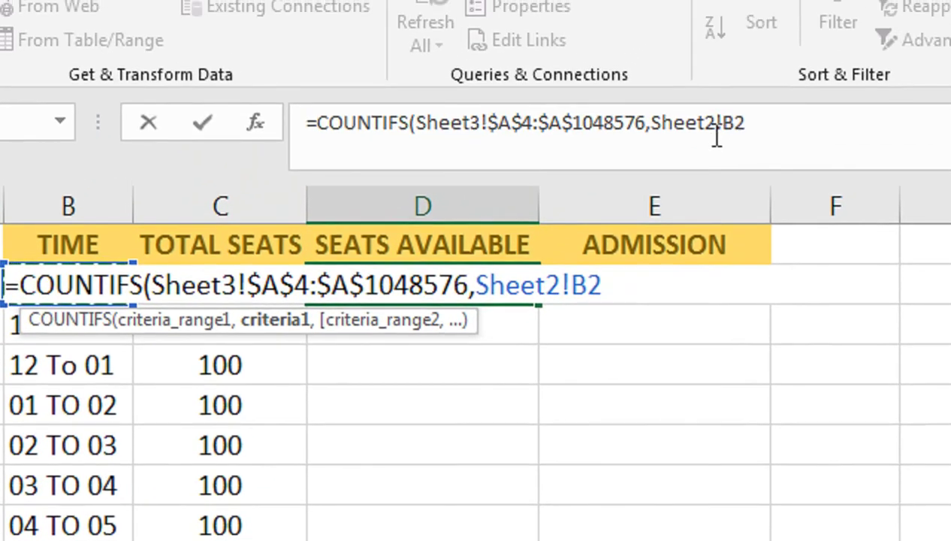
pyautogui.write(',')
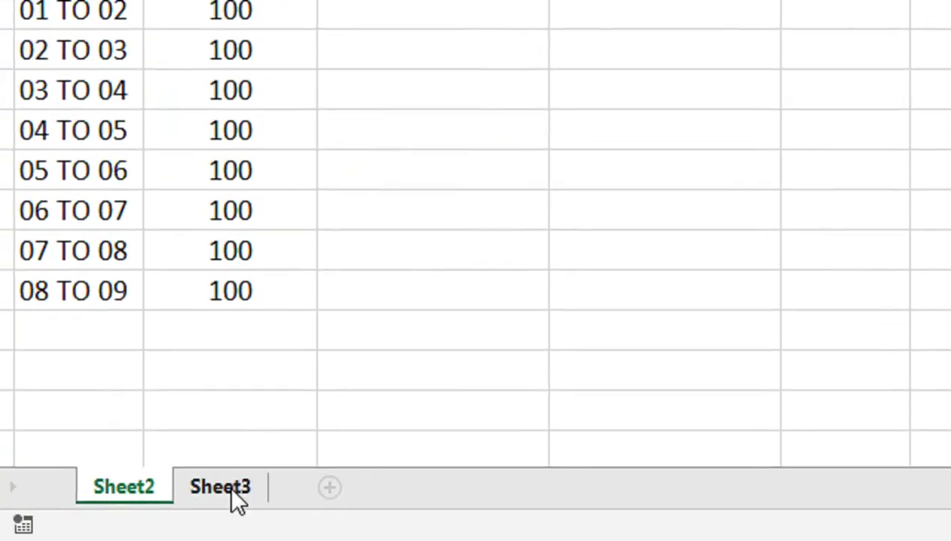
# Set the second criteria range to the Status column on Sheet3, as the absolute reference $G$4:$G$1048576.
pyautogui.click(234, 499)
pyautogui.click(668, 185)
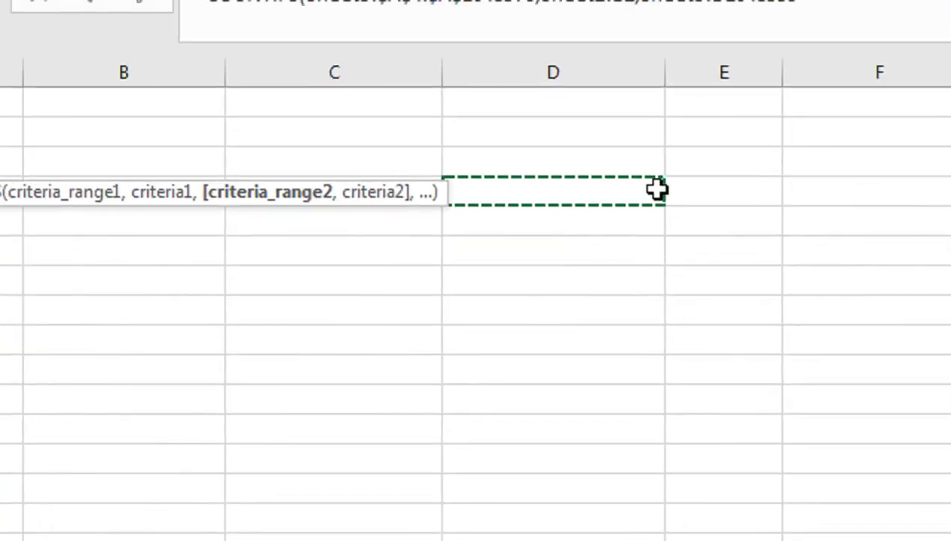
pyautogui.hotkey('ctrl', 'Up')
pyautogui.hotkey('ctrl', 'Up')
pyautogui.hotkey('ctrl', 'Up')
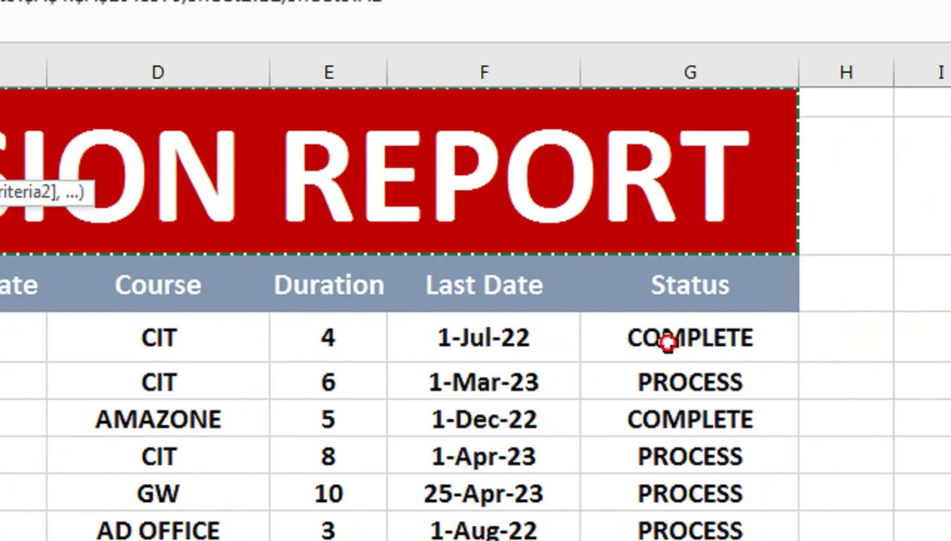
pyautogui.click(667, 342)
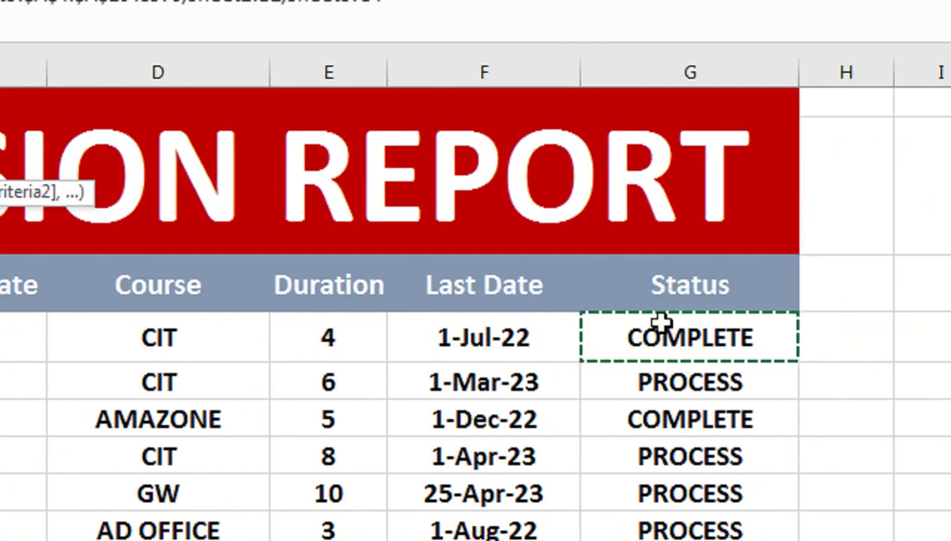
pyautogui.hotkey('ctrl', 'shift', 'Down')
pyautogui.hotkey('ctrl', 'shift', 'Down')
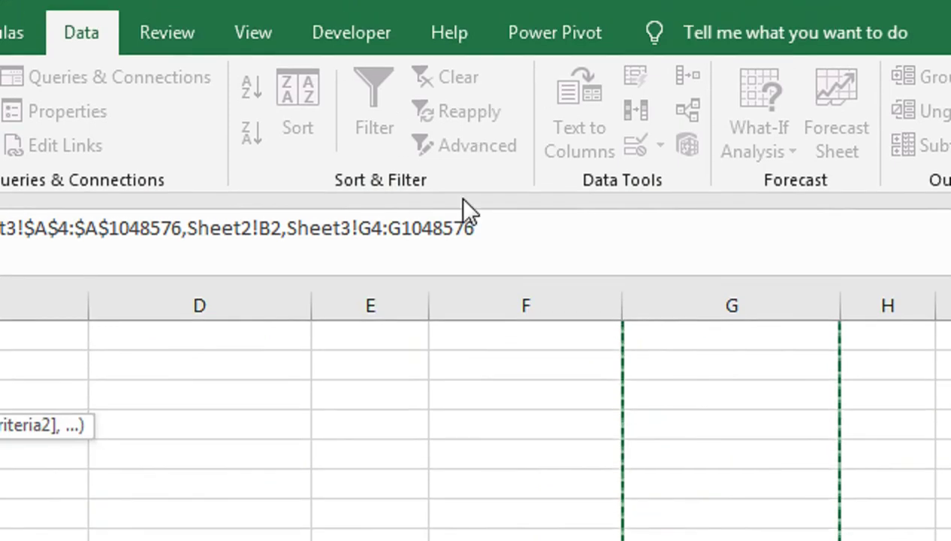
pyautogui.press('F4')
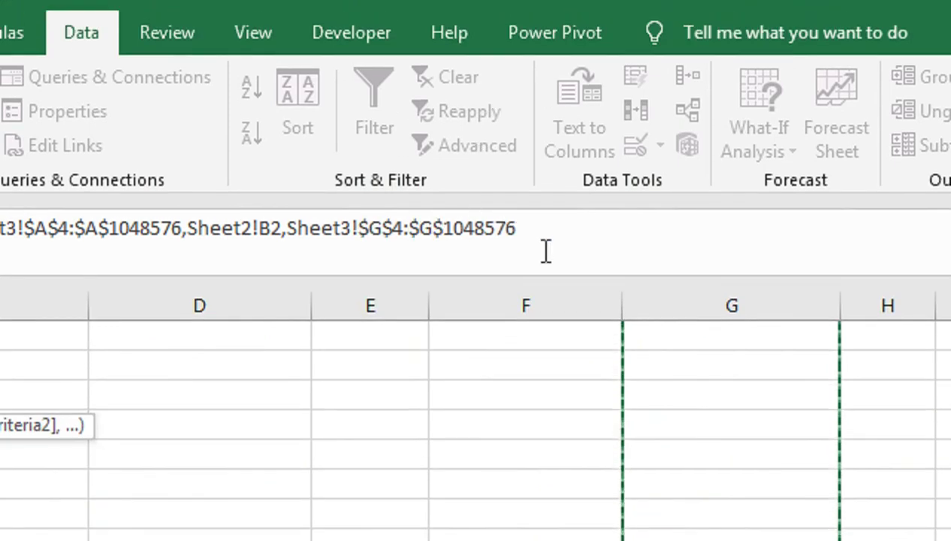
# Complete the formula with the criterion "PEOCESS" and the test >=1, and fill it down the Seats Available column.
pyautogui.write(',"PEOCESS')
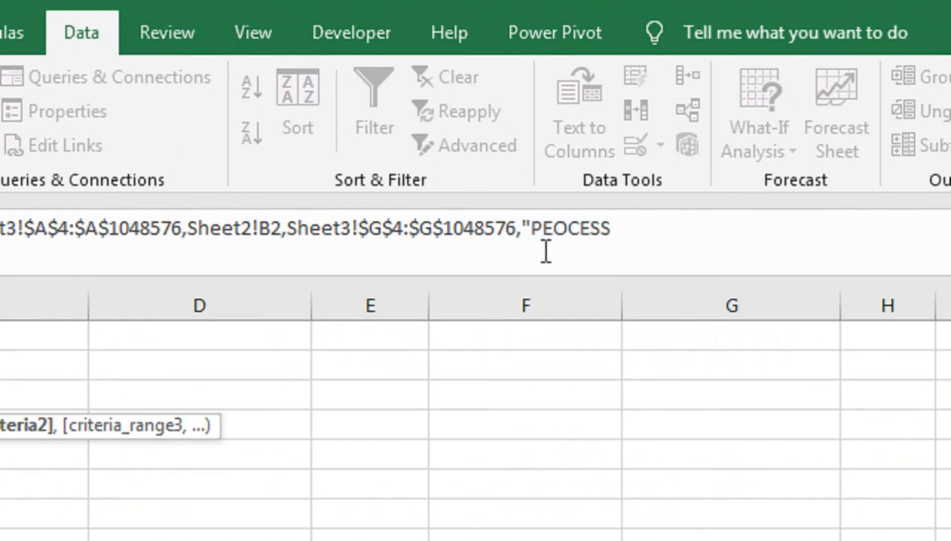
pyautogui.write(')>=1')
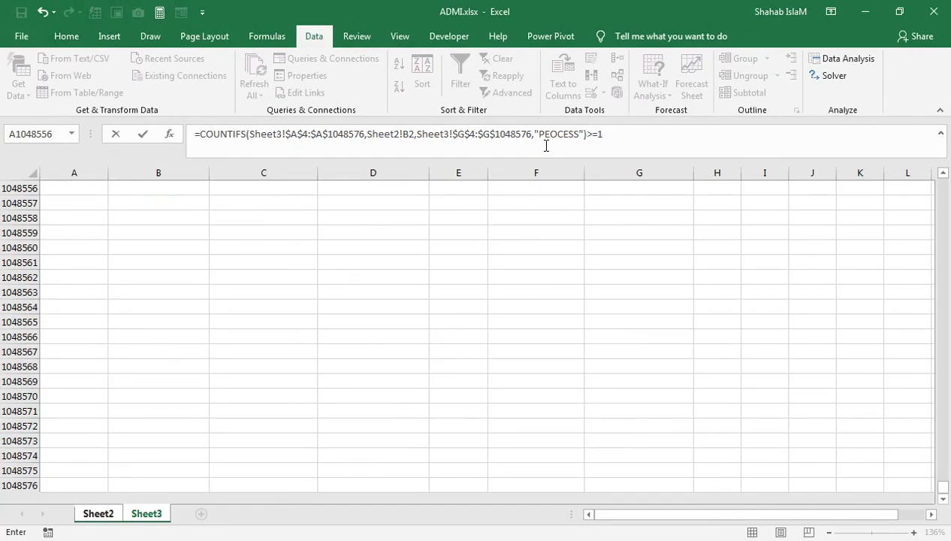
pyautogui.press('Return')
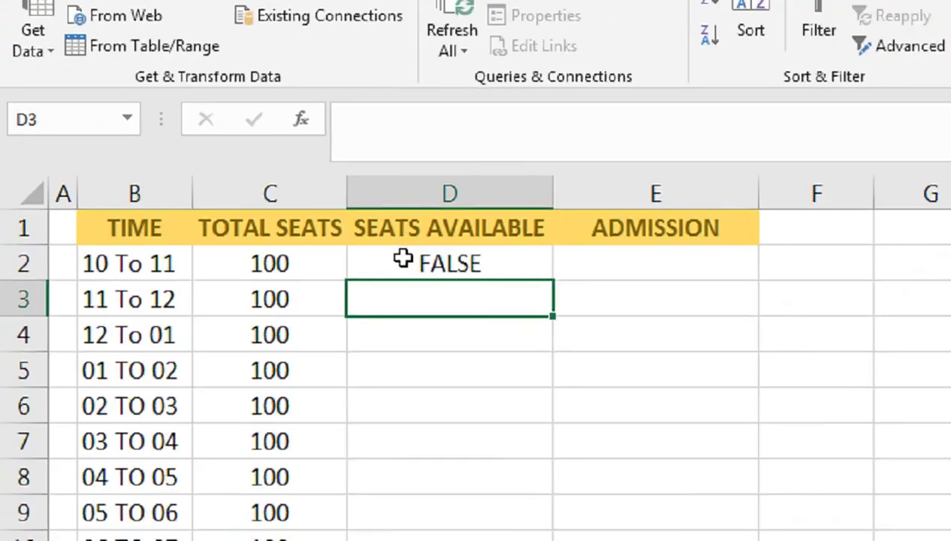
pyautogui.click(246, 213)
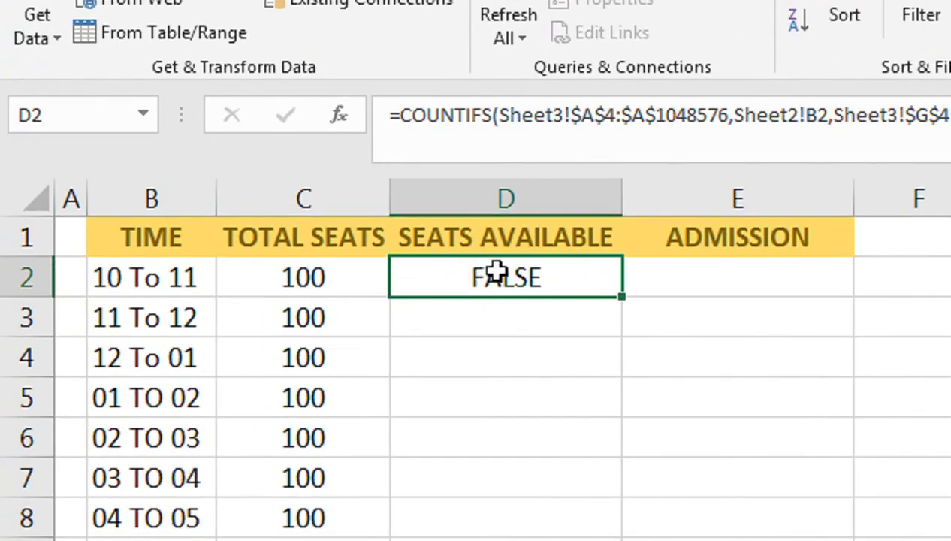
pyautogui.doubleClick(621, 297)
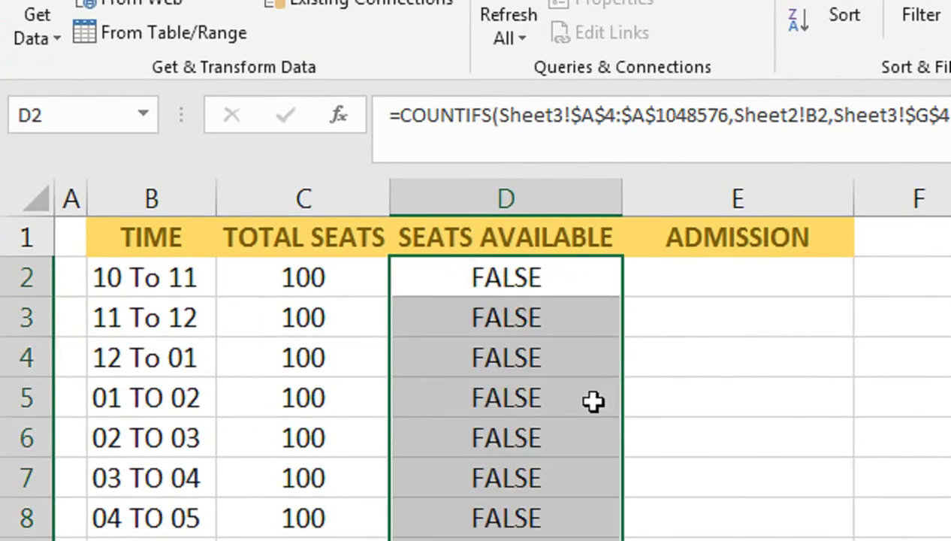
# Correct the status criterion in the D2 formula to "PROCESS" and refill the formula down the Seats Available column.
pyautogui.click(557, 237)
pyautogui.click(562, 286)
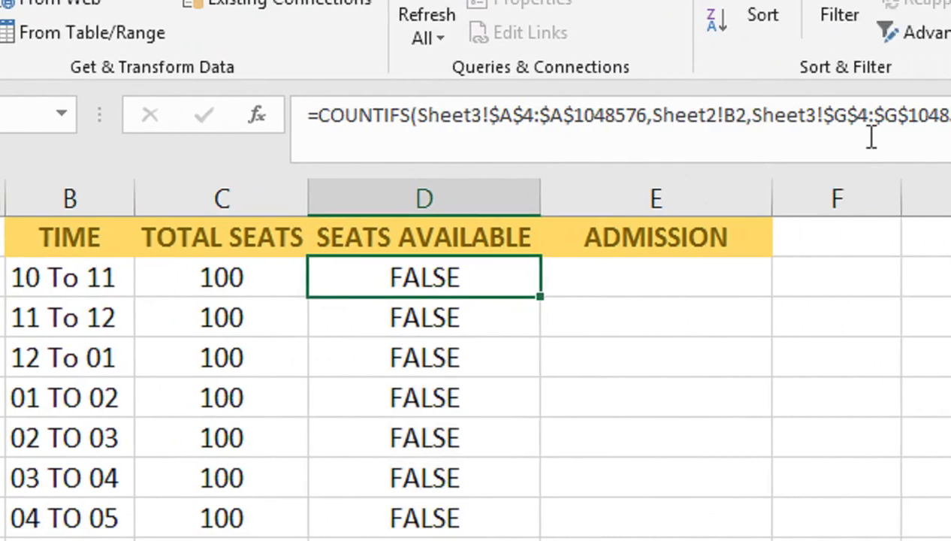
pyautogui.click(717, 158)
pyautogui.press('BackSpace')
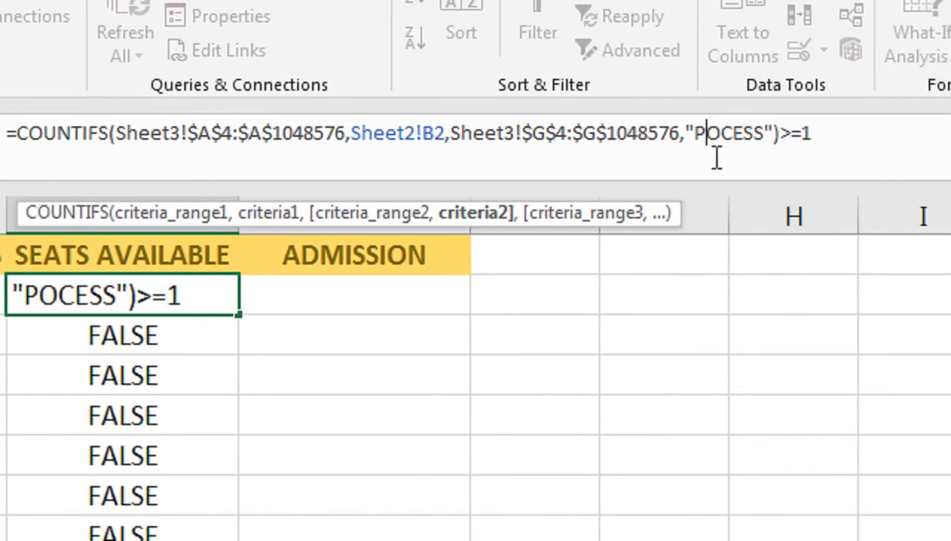
pyautogui.write('ROCESS")>=1')
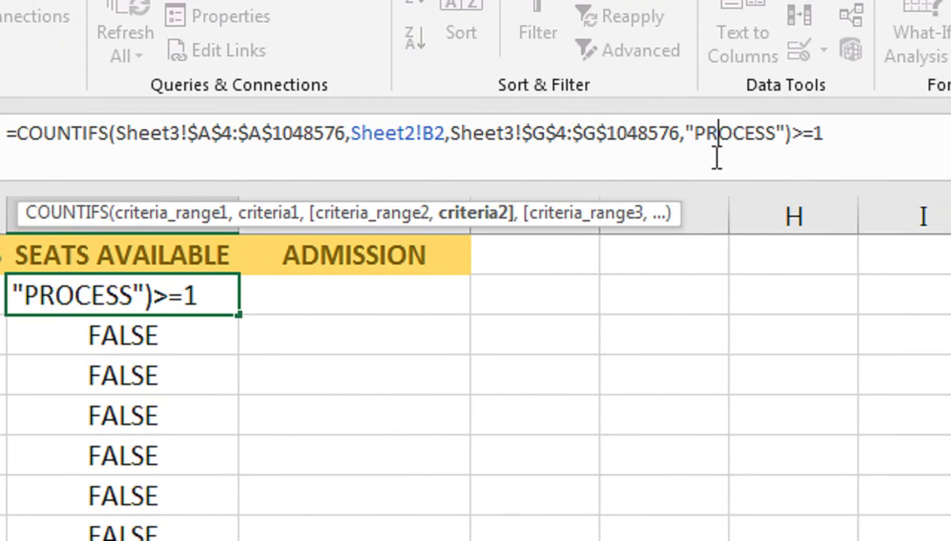
pyautogui.press('Return')
pyautogui.click(225, 308)
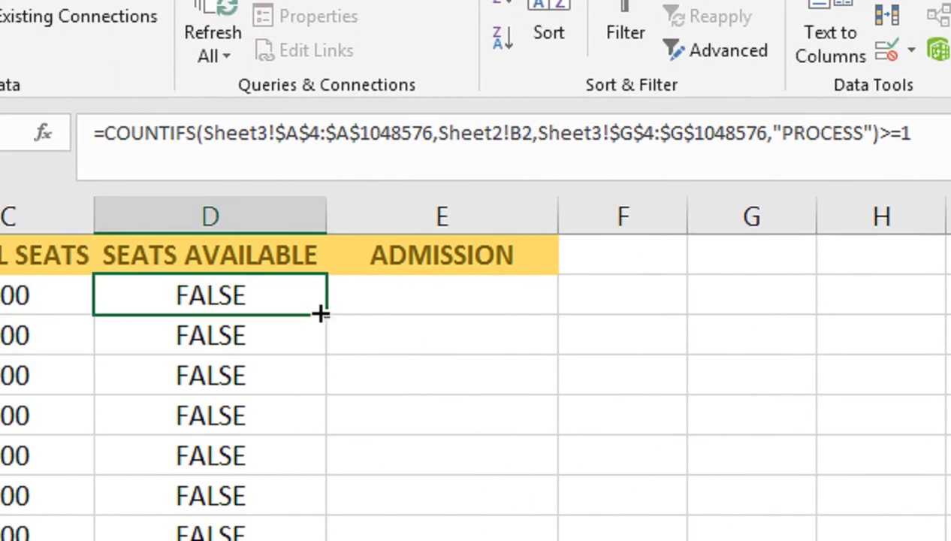
pyautogui.doubleClick(332, 315)
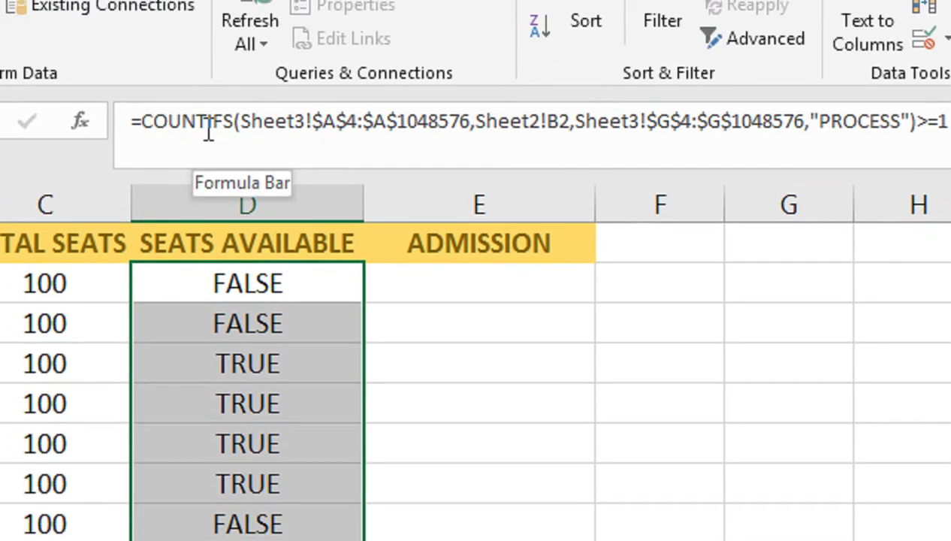
# Wrap the D2 COUNTIFS test in an IF function and begin the result for a true test with C2-.
pyautogui.click(129, 84)
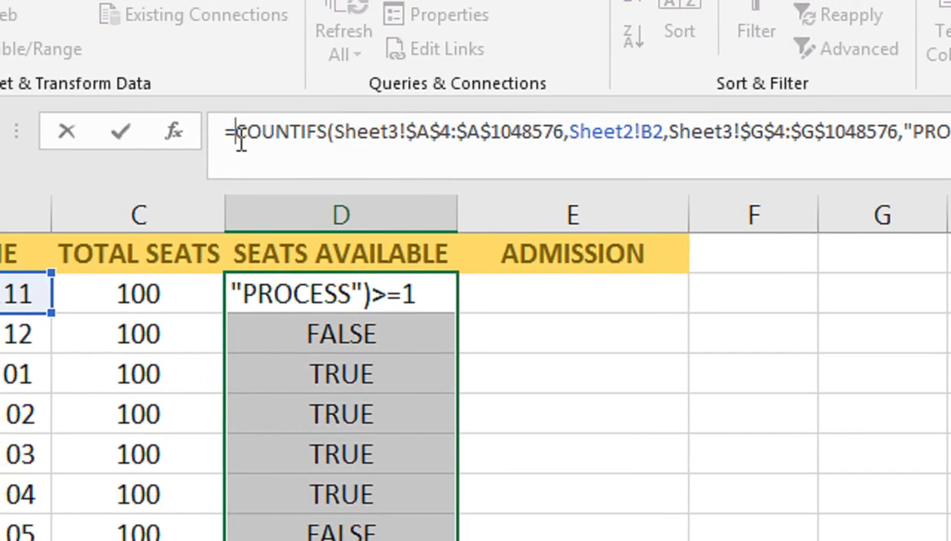
pyautogui.write('IF(')
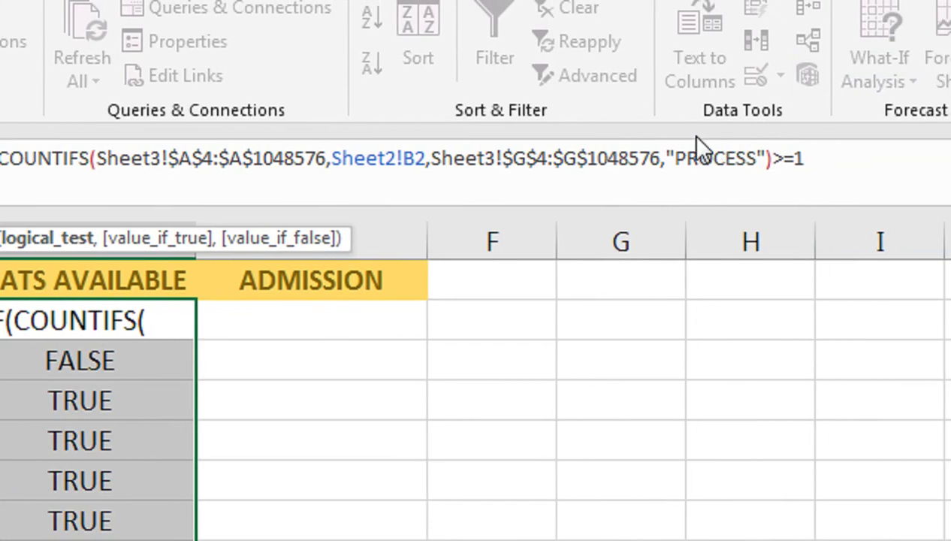
pyautogui.write(',')
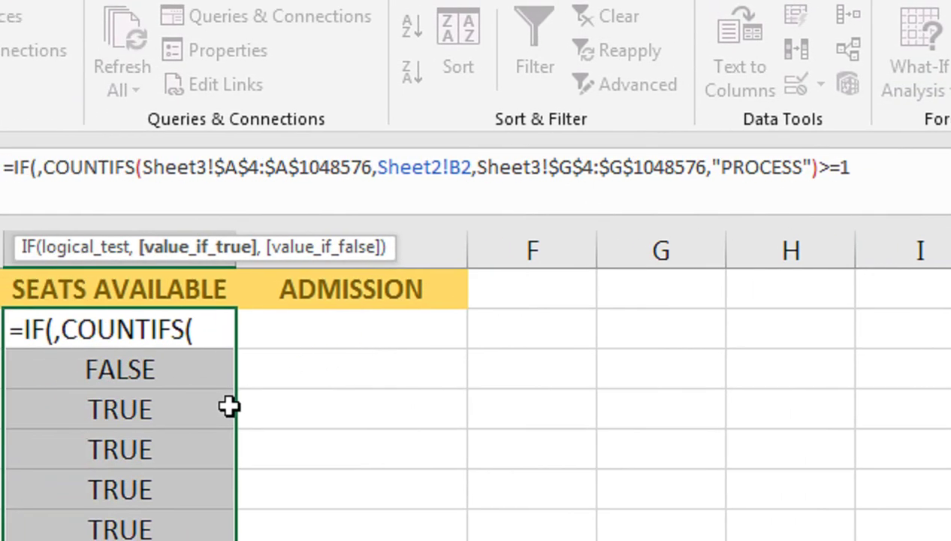
pyautogui.write(',')
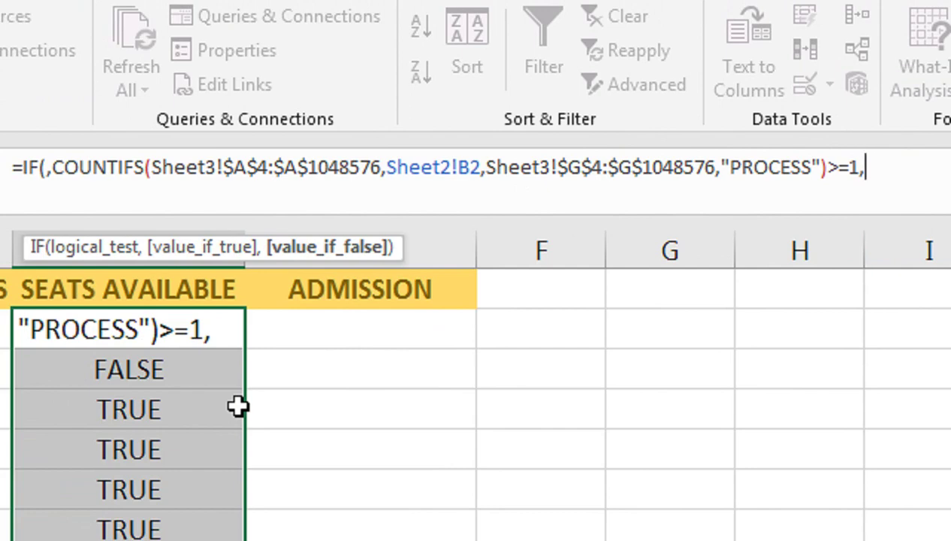
pyautogui.click(165, 368)
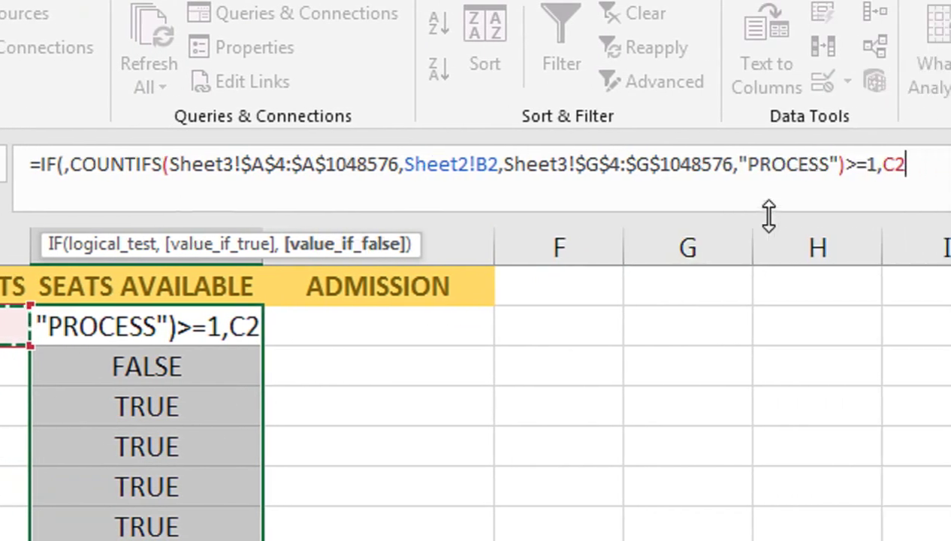
pyautogui.write('-')
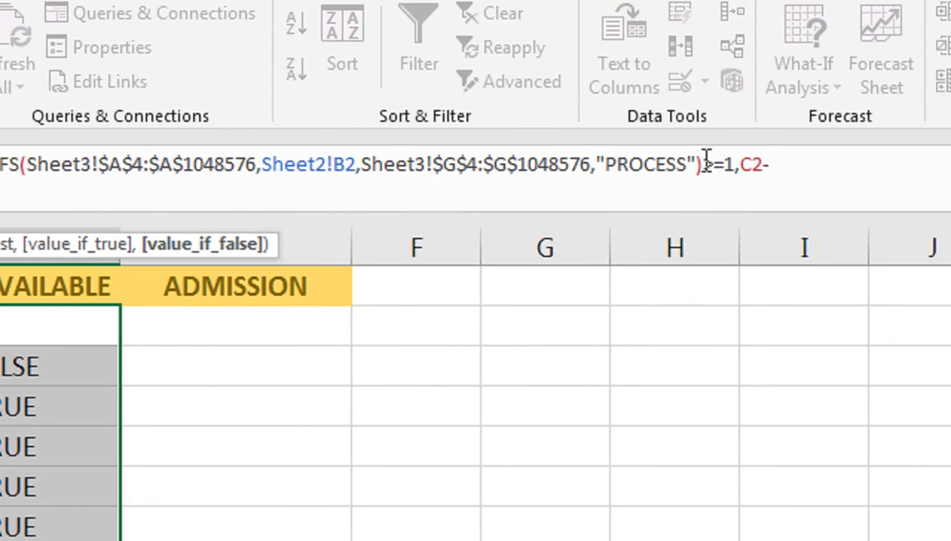
# Copy the COUNTIFS expression, remove the stray comma after IF(, and paste the expression after C2-.
pyautogui.moveTo(706, 162); pyautogui.dragTo(0, 181)
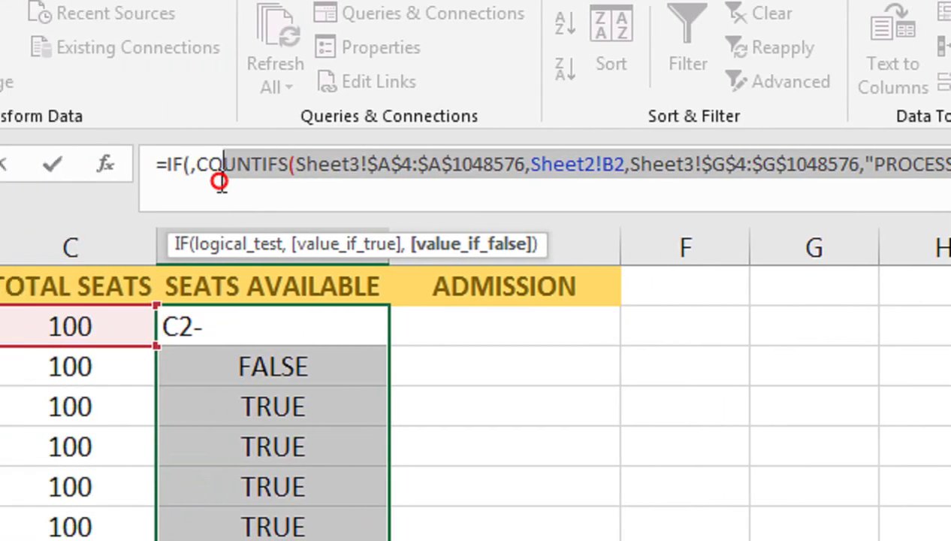
pyautogui.moveTo(219, 181)
pyautogui.mouseDown()
pyautogui.moveTo(231, 185)
pyautogui.moveTo(133, 149)
pyautogui.moveTo(207, 175)
pyautogui.mouseUp()
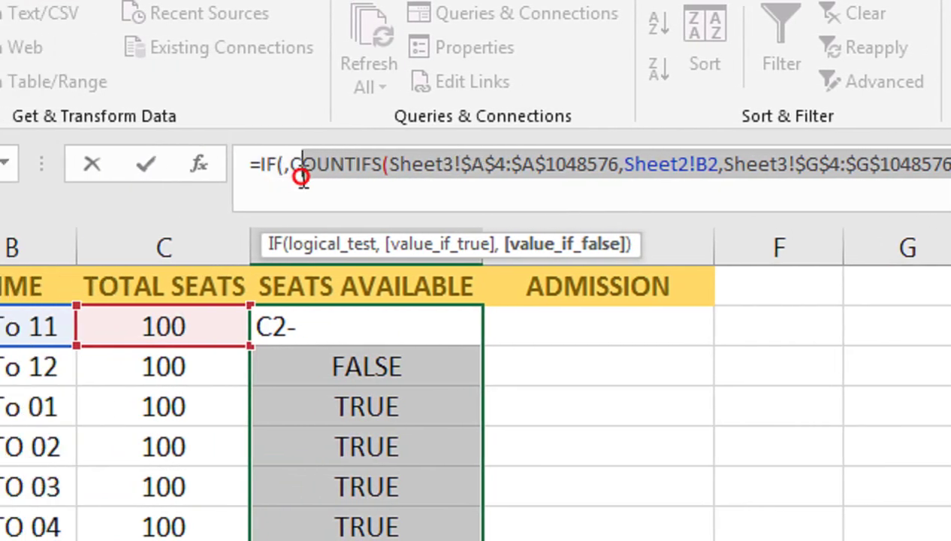
pyautogui.moveTo(300, 176)
pyautogui.mouseDown()
pyautogui.moveTo(277, 163)
pyautogui.moveTo(297, 180)
pyautogui.mouseUp()
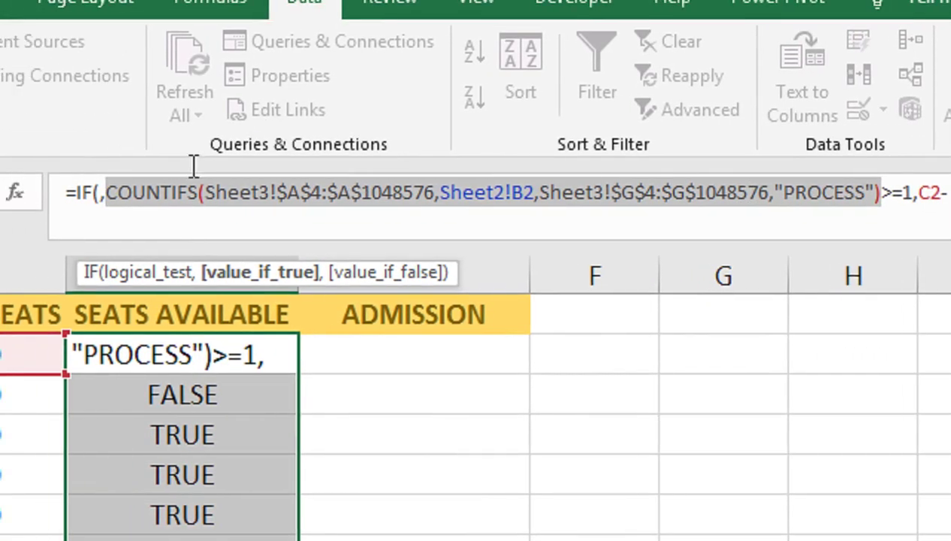
pyautogui.click(70, 164)
pyautogui.press('BackSpace')
pyautogui.click(718, 196)
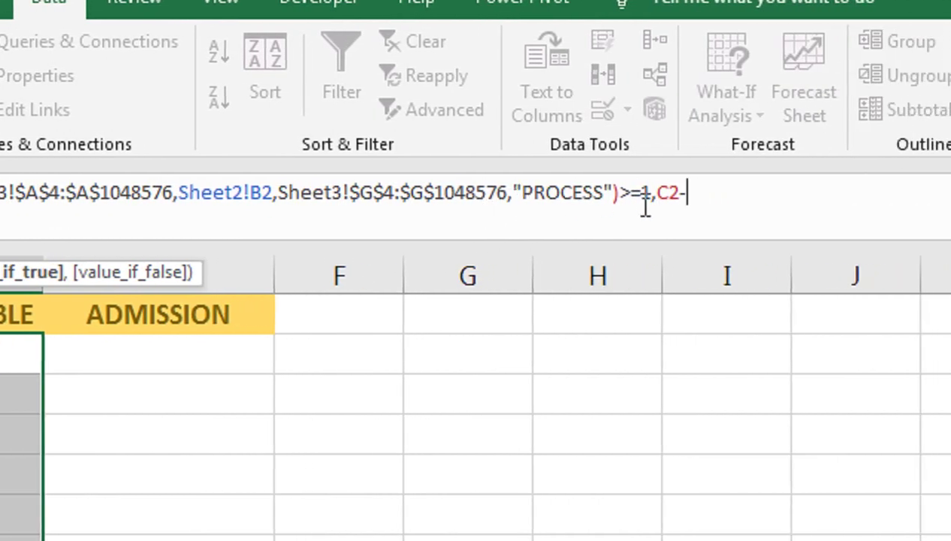
pyautogui.hotkey('ctrl', 'v')
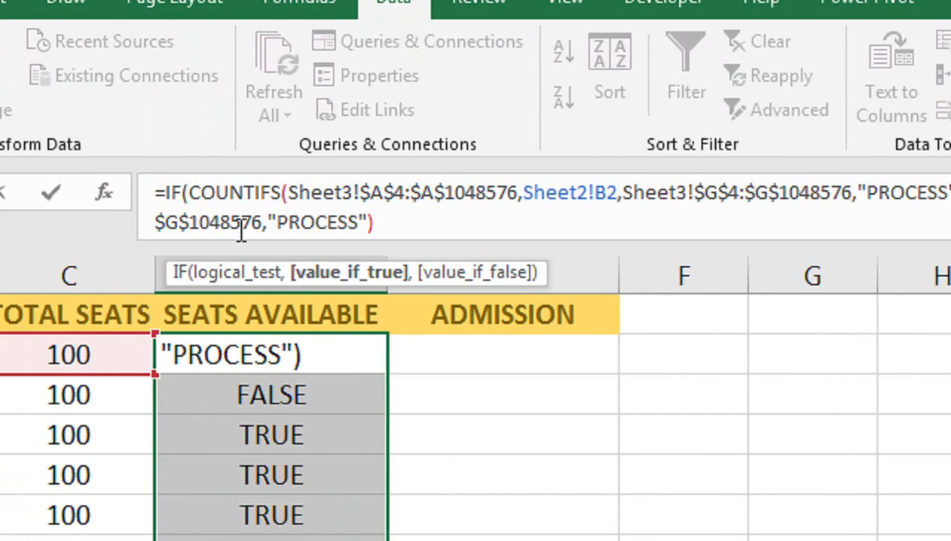
# Set the IF function's value for a false test to C2 and enter the completed formula in D2.
pyautogui.write(',')
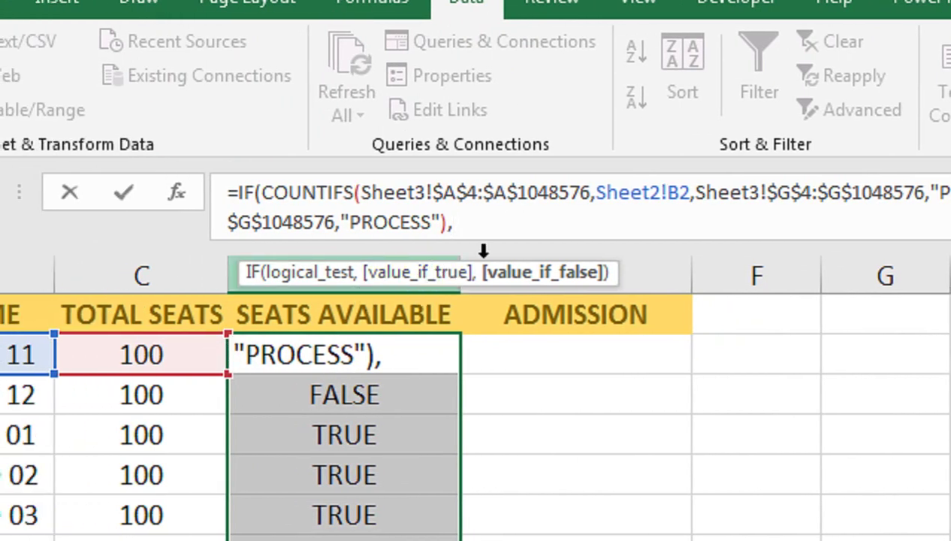
pyautogui.click(155, 356)
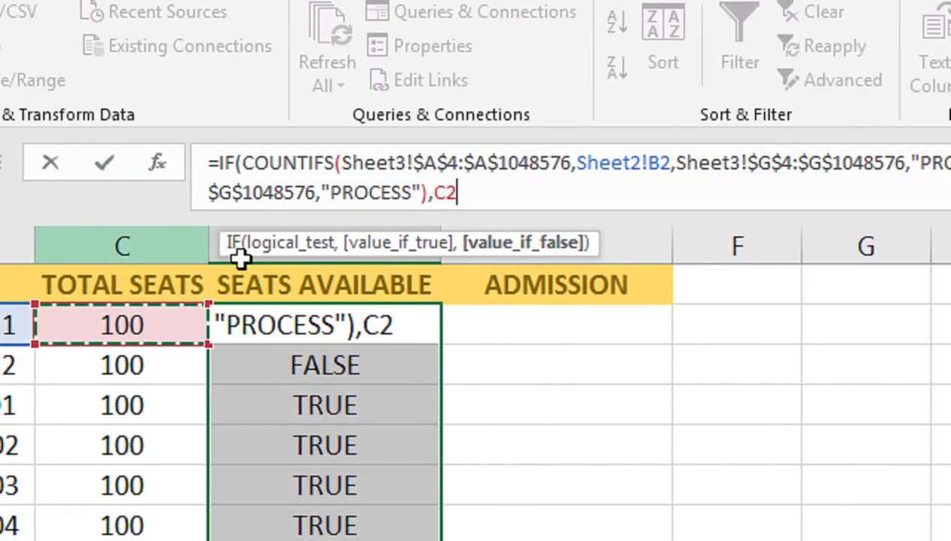
pyautogui.write(')')
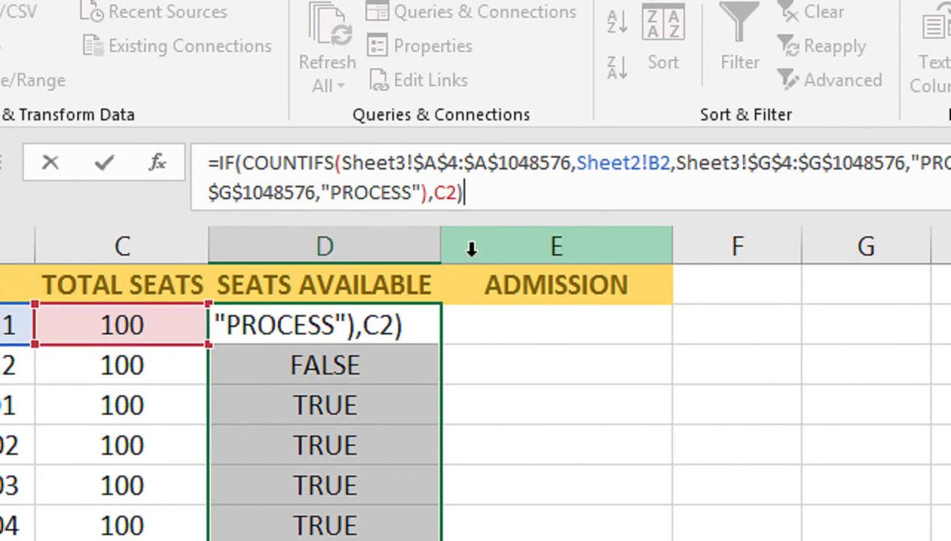
pyautogui.press('Return')
pyautogui.click(368, 338)
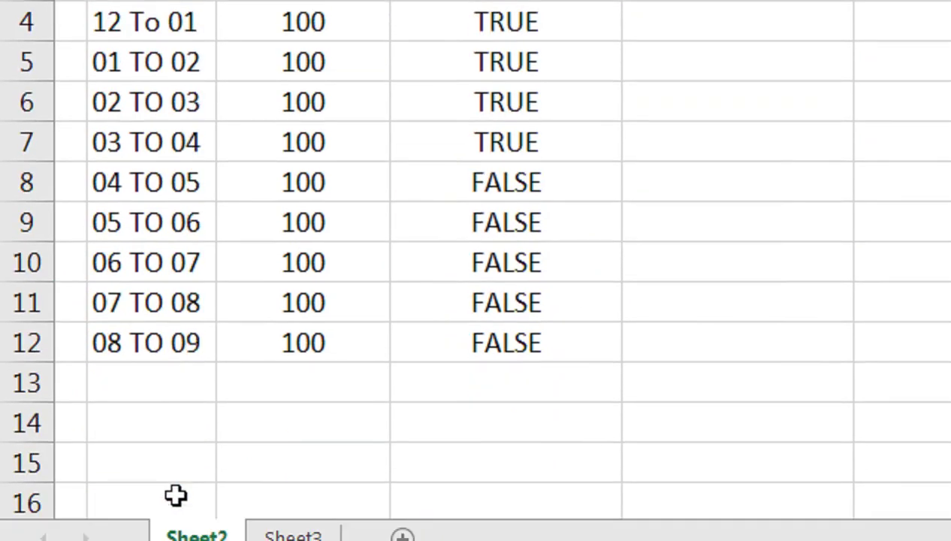
# Examine the Timing and Status columns of the admission report on Sheet3, especially the 10 To 11 record.
pyautogui.click(278, 503)
pyautogui.click(136, 164)
pyautogui.press('Up')
pyautogui.press('Up')
pyautogui.press('Up')
pyautogui.press('Up')
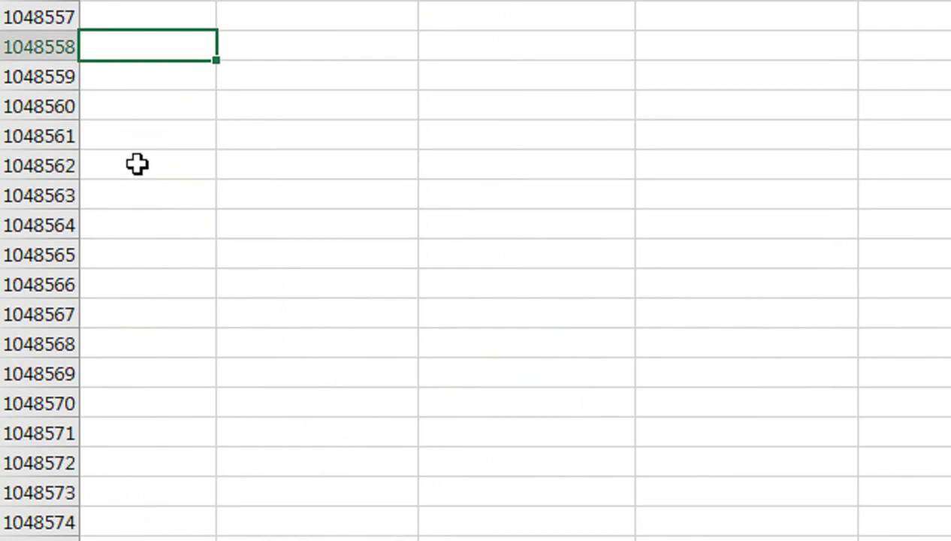
pyautogui.hotkey('ctrl', 'Up')
pyautogui.hotkey('ctrl', 'Up')
pyautogui.hotkey('ctrl', 'Up')
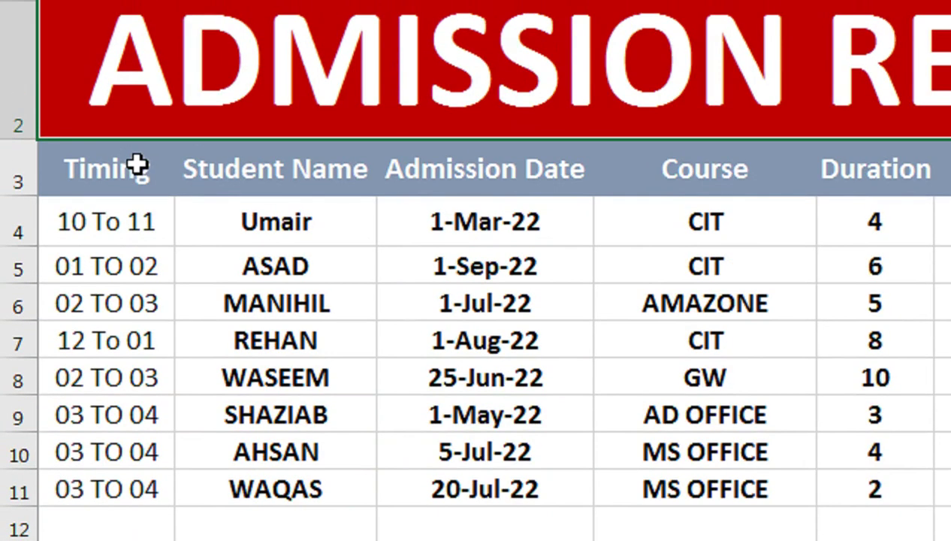
pyautogui.click(109, 304)
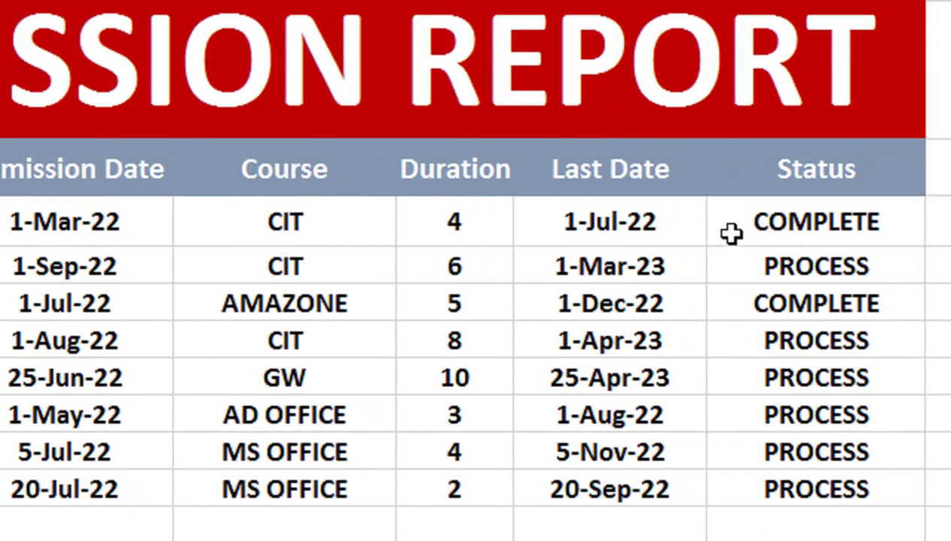
pyautogui.click(706, 233)
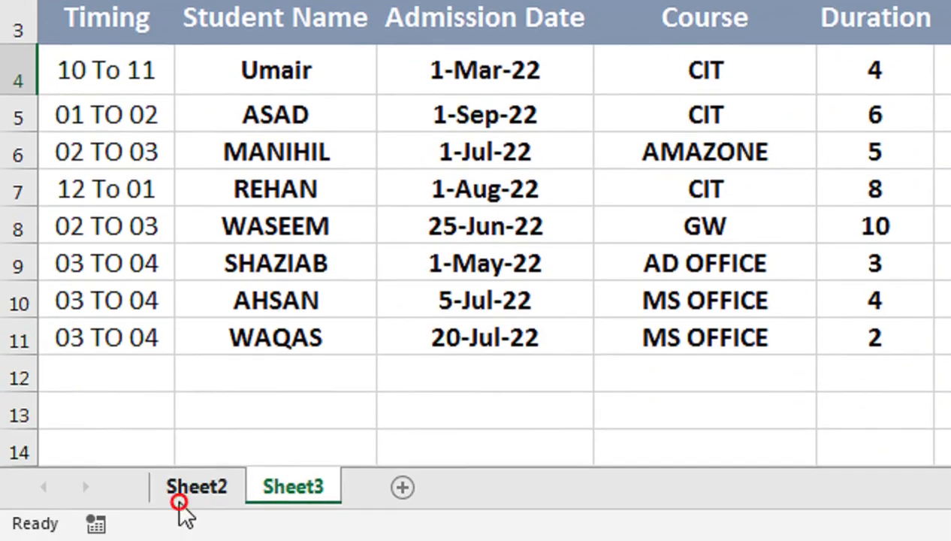
# Change the status of the 10 To 11 admission in row 4 of Sheet3 to PROCESS.
pyautogui.click(178, 503)
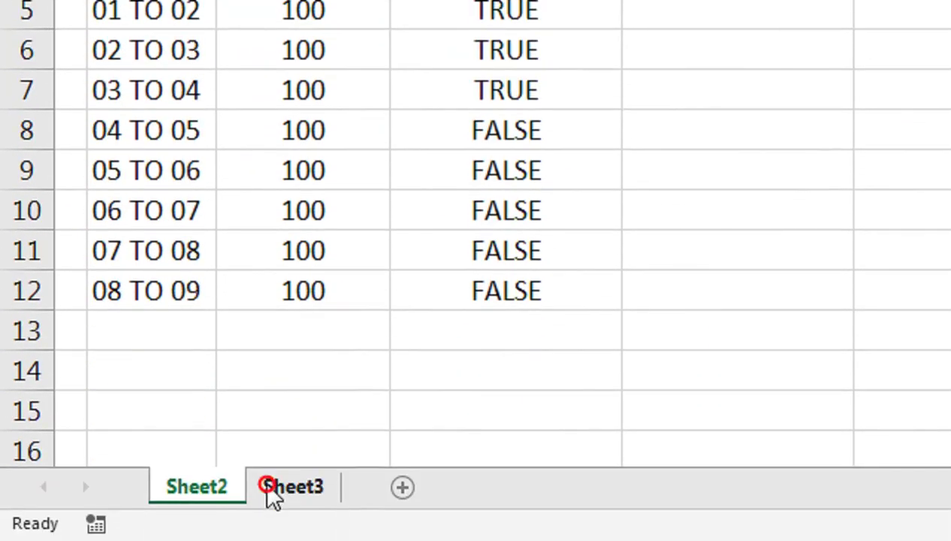
pyautogui.click(269, 499)
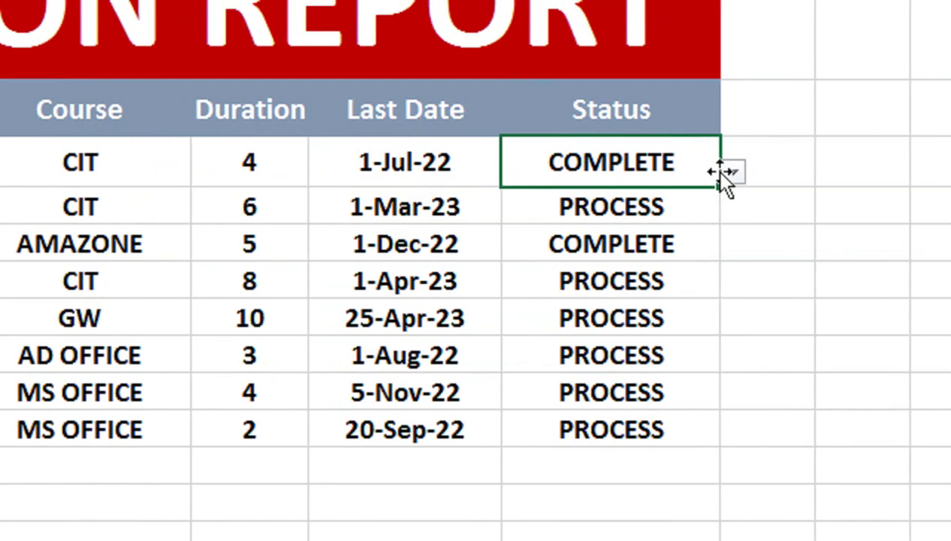
pyautogui.click(721, 173)
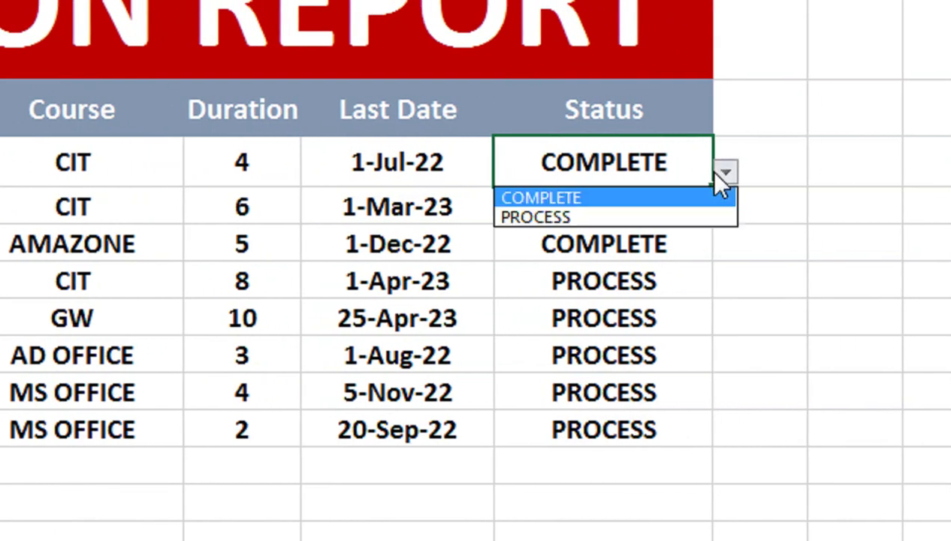
pyautogui.click(601, 215)
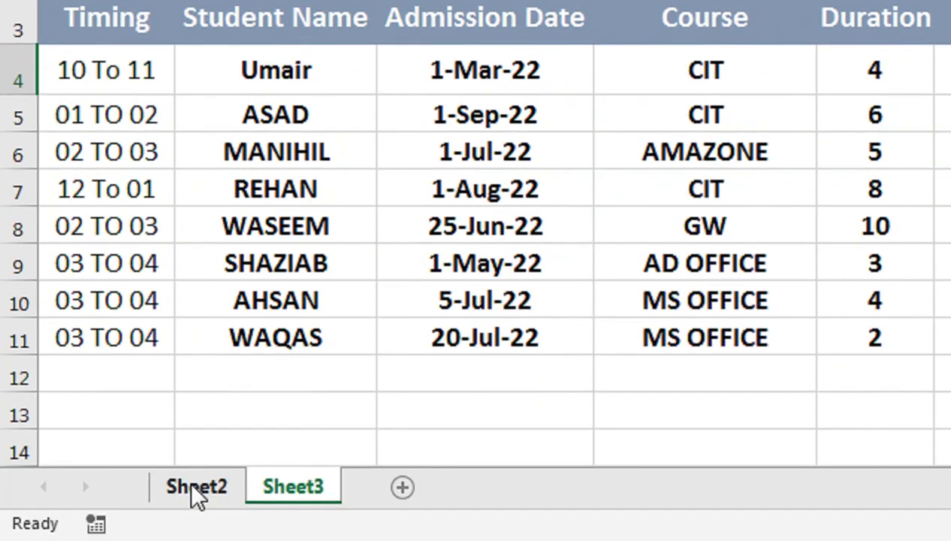
# Fill the D2 IF formula on Sheet2 down the Seats Available column.
pyautogui.click(194, 530)
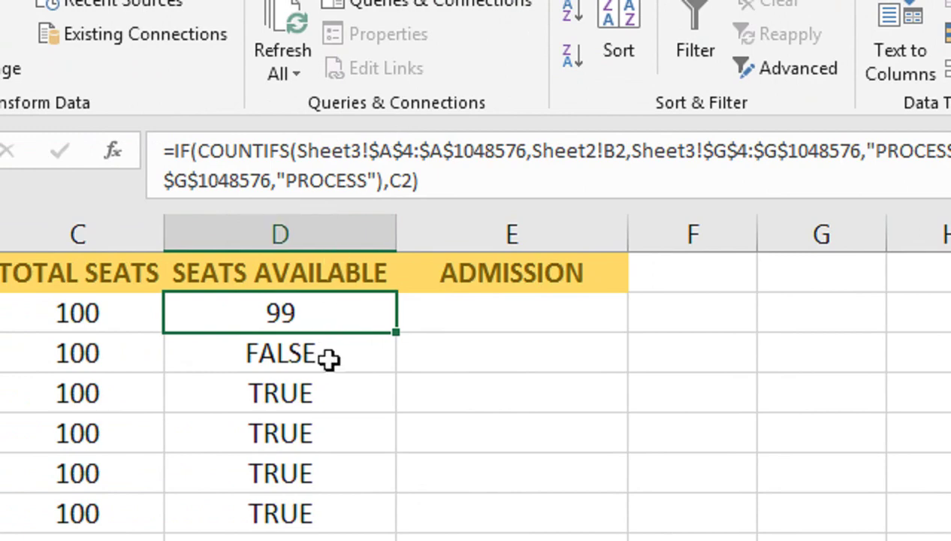
pyautogui.doubleClick(396, 329)
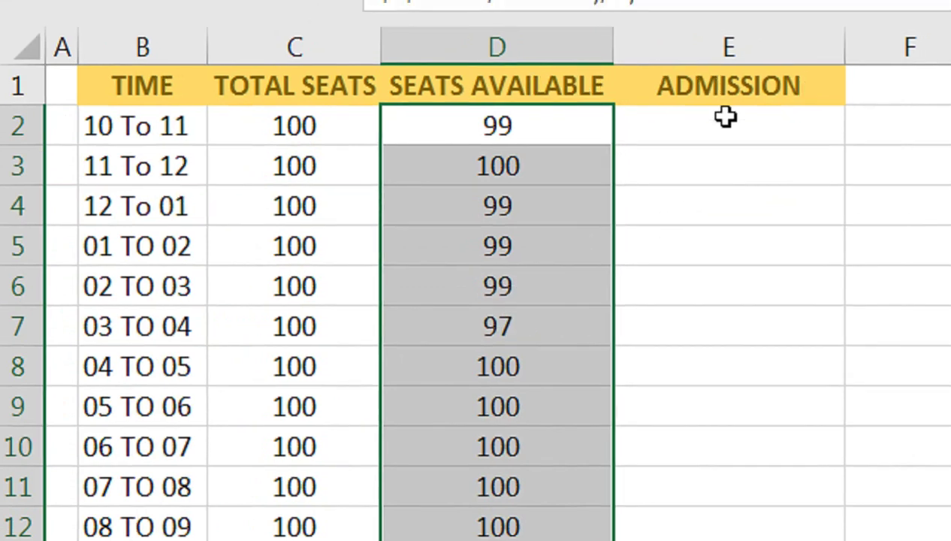
# Calculate admissions in E2 with the formula =C2-D2 and fill it down the Admission column to row 12.
pyautogui.click(731, 118)
pyautogui.write('=')
pyautogui.press('Left')
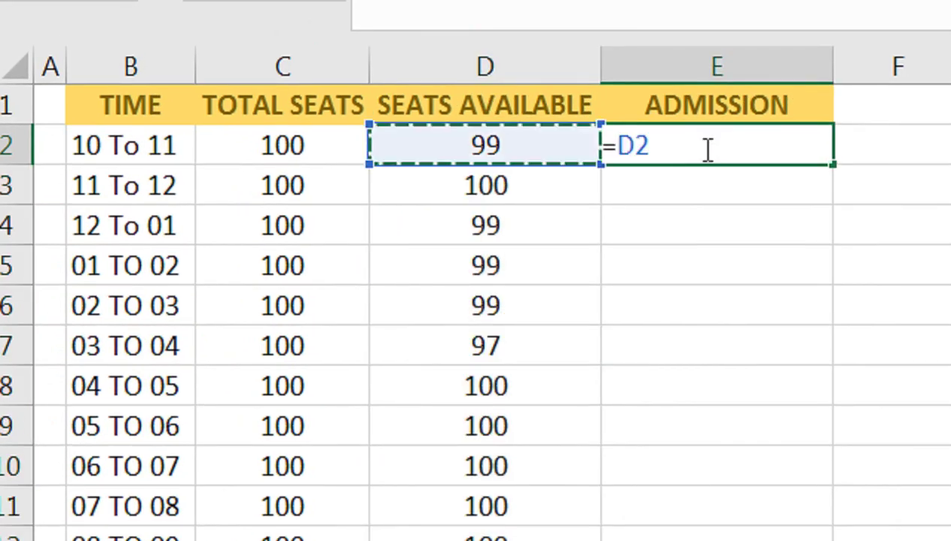
pyautogui.press('Left')
pyautogui.write('-')
pyautogui.press('Left')
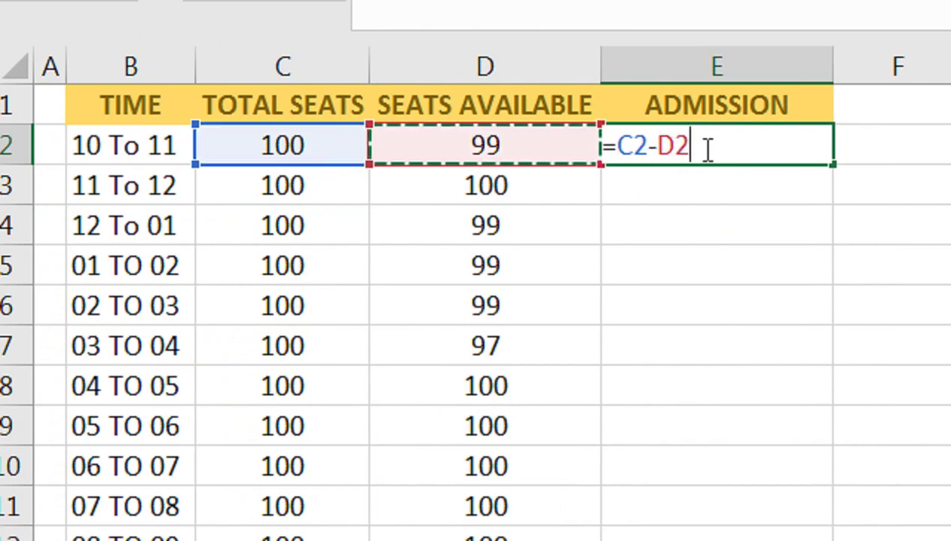
pyautogui.press('Return')
pyautogui.click(704, 147)
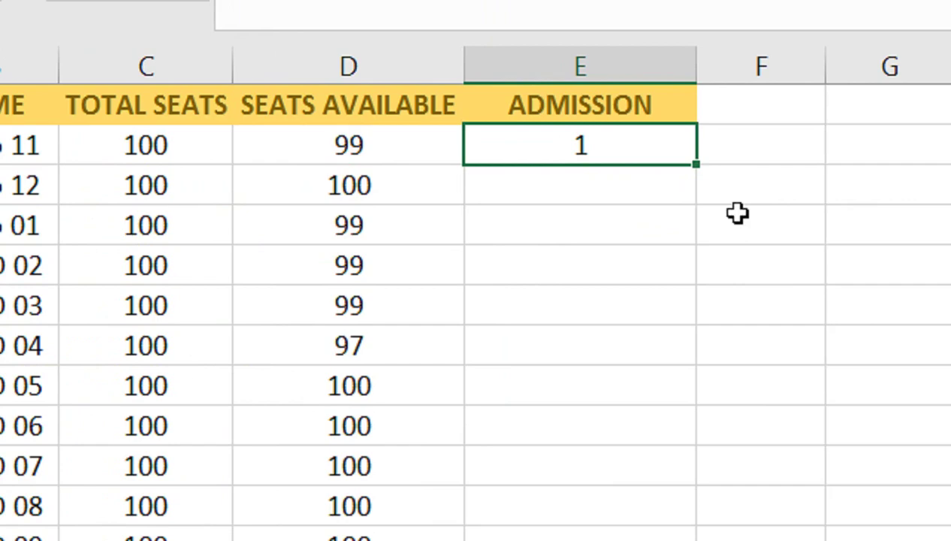
pyautogui.moveTo(682, 163); pyautogui.dragTo(643, 539)
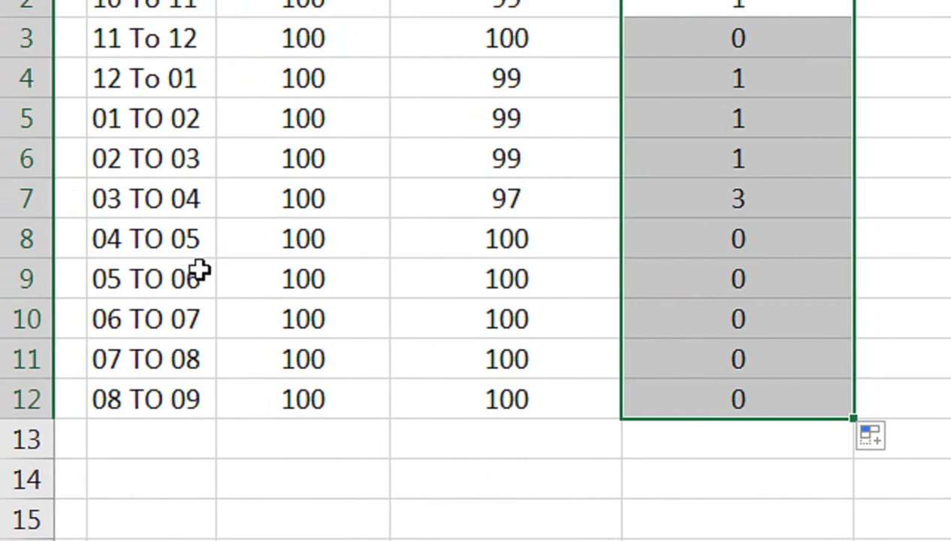
# Add the time slots 04 TO 05, 05 TO 06 and 06 TO 07 to Timing cells A12 to A14 on Sheet3.
pyautogui.click(293, 512)
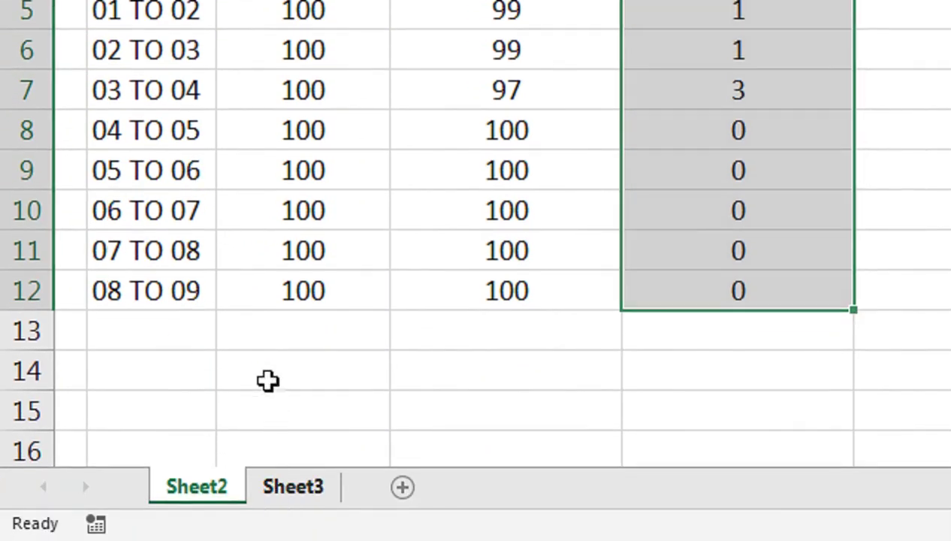
pyautogui.moveTo(141, 383); pyautogui.dragTo(142, 464)
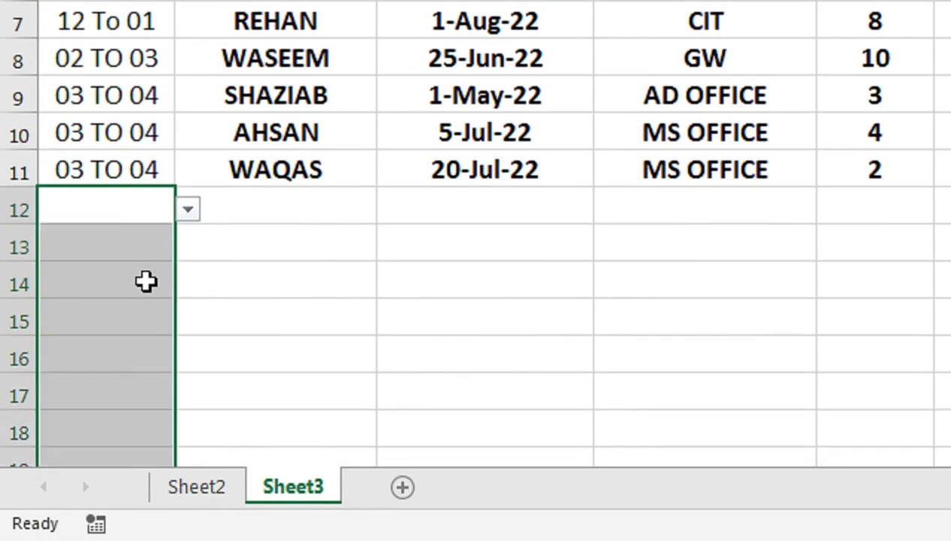
pyautogui.click(187, 211)
pyautogui.click(124, 351)
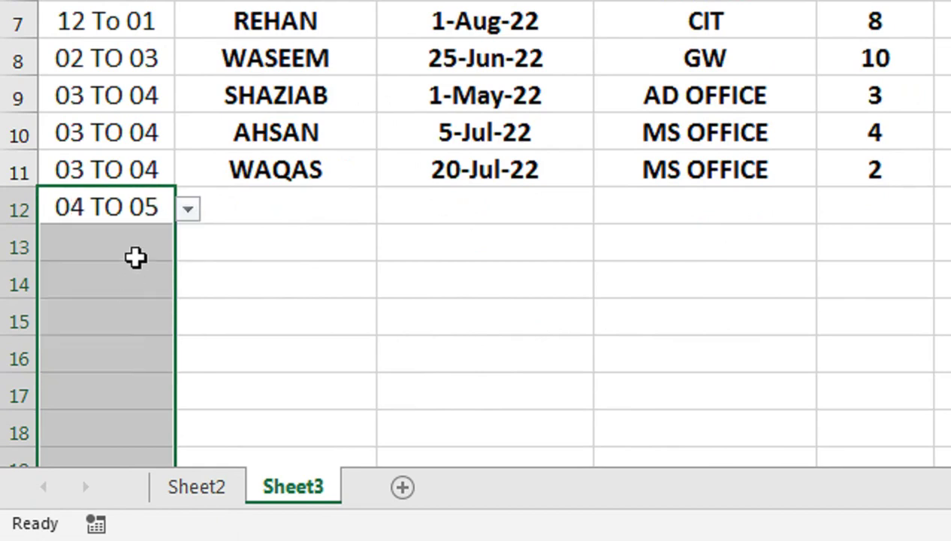
pyautogui.click(140, 248)
pyautogui.click(187, 247)
pyautogui.click(141, 404)
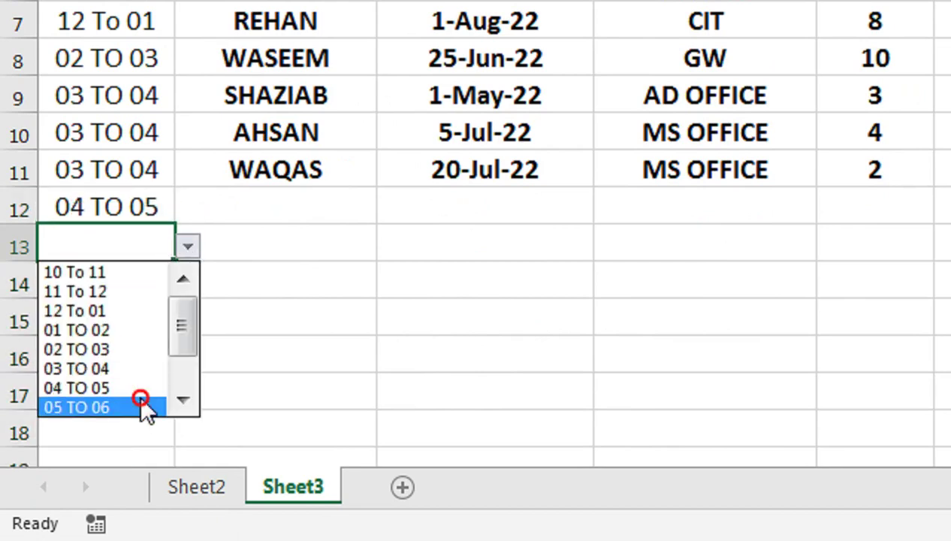
pyautogui.click(160, 287)
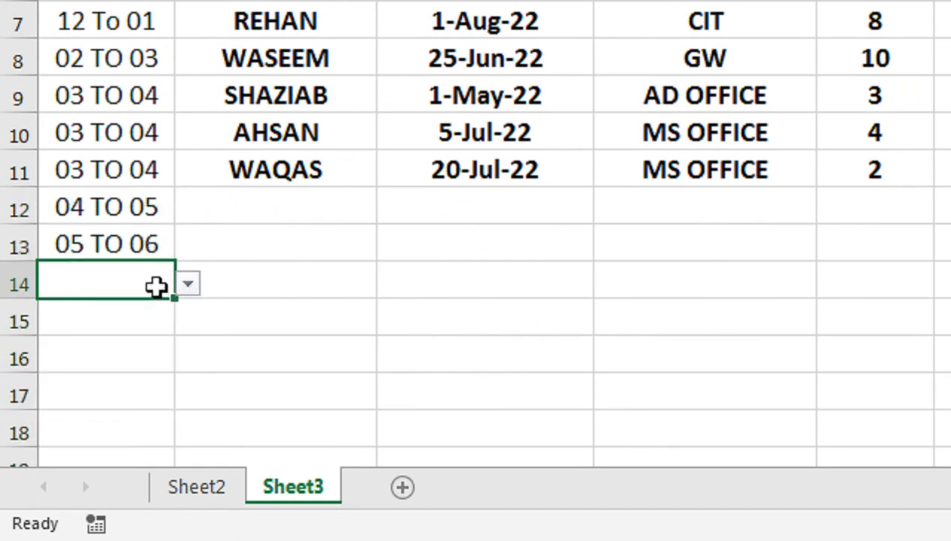
pyautogui.click(187, 284)
pyautogui.moveTo(187, 365); pyautogui.dragTo(171, 409)
pyautogui.click(170, 409)
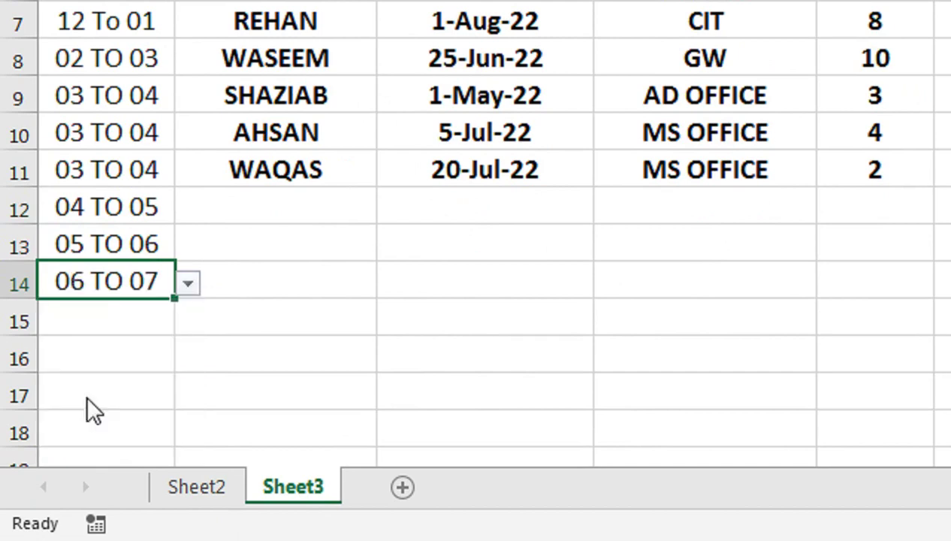
# Add the time slots 07 TO 08 and 08 TO 09 to Timing cells A15 and A16 on Sheet3.
pyautogui.click(142, 316)
pyautogui.click(187, 320)
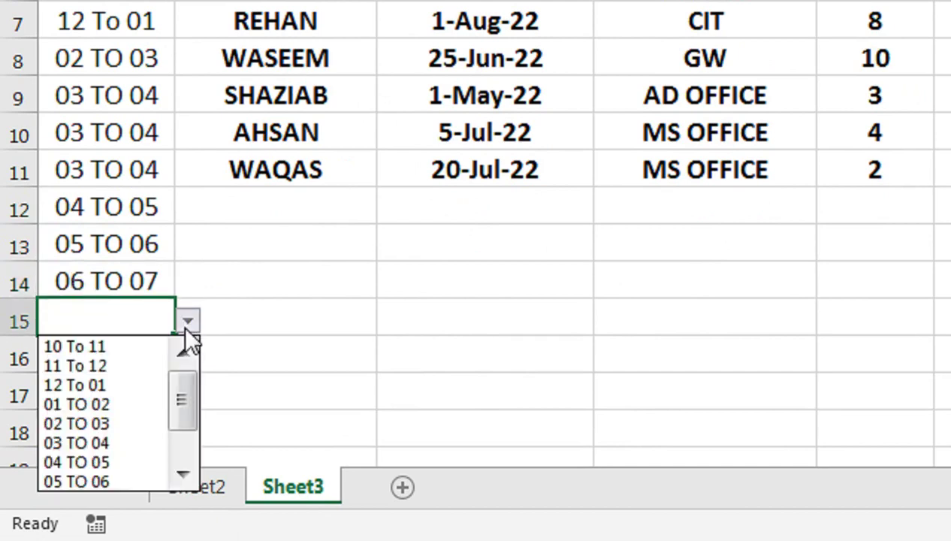
pyautogui.click(183, 473)
pyautogui.click(142, 451)
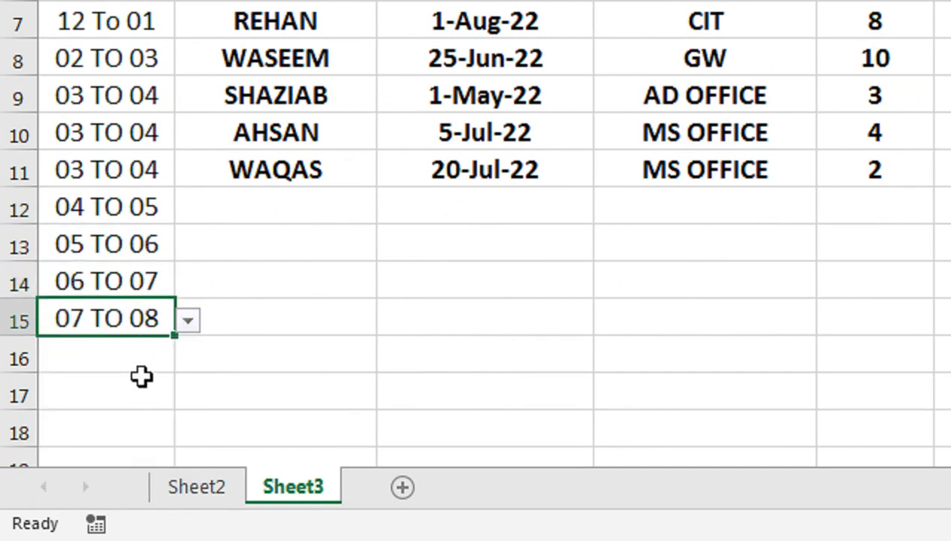
pyautogui.click(142, 353)
pyautogui.click(187, 358)
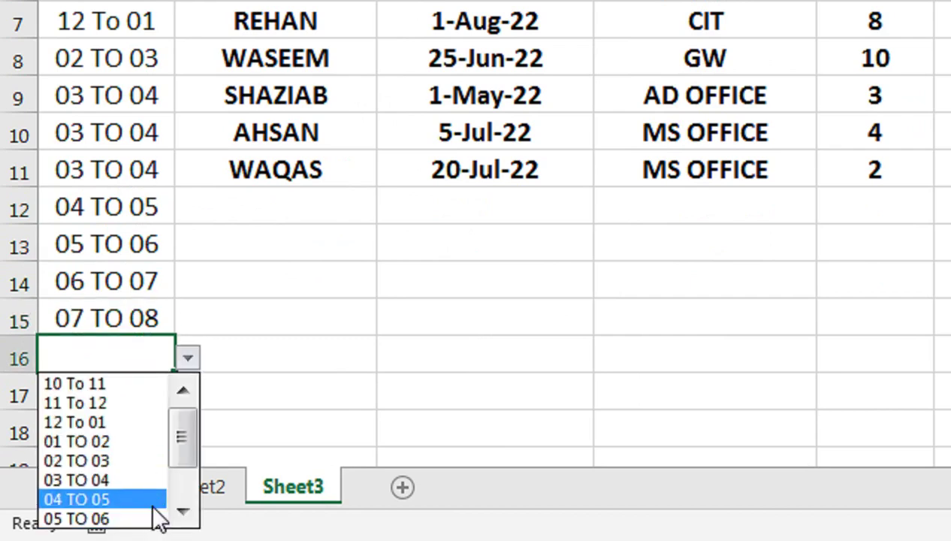
pyautogui.click(183, 514)
pyautogui.click(183, 514)
pyautogui.click(183, 514)
pyautogui.click(150, 518)
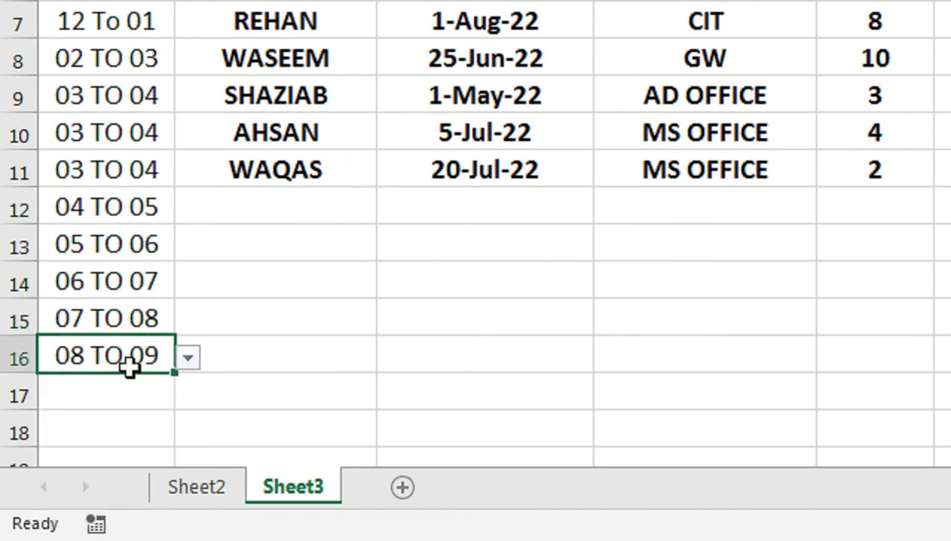
# Enter the student's first name and the admission date 25-JUL-22 for the 04 TO 05 slot in row 12.
pyautogui.click(237, 196)
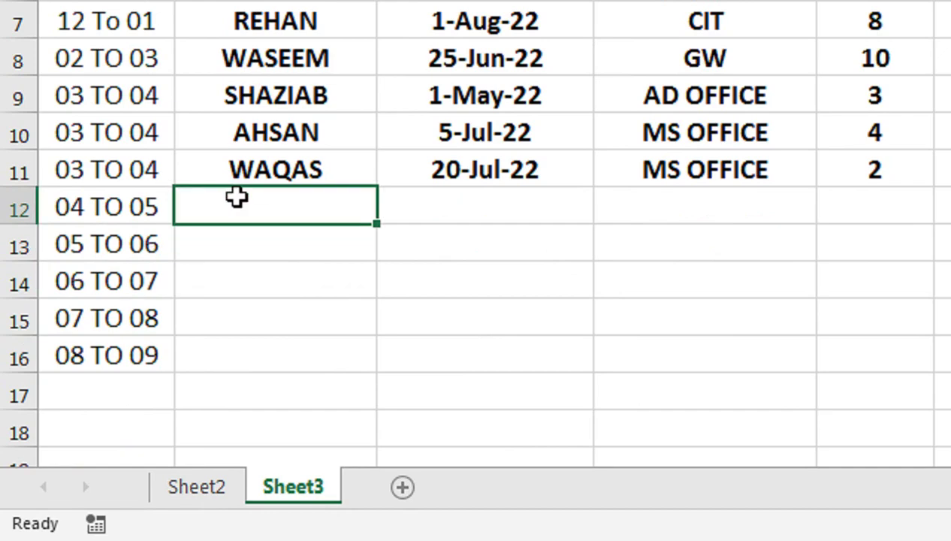
pyautogui.write('IMRAN')
pyautogui.press('Tab')
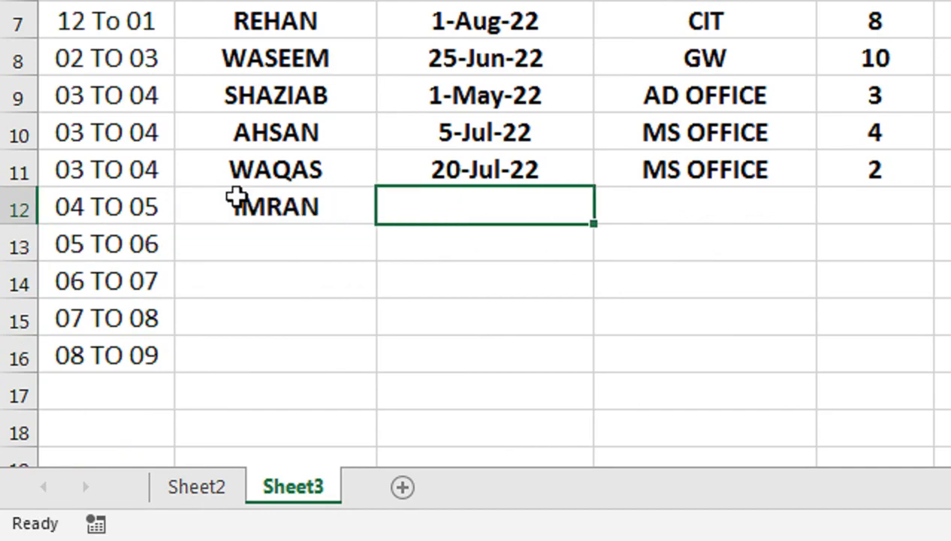
pyautogui.write('2')
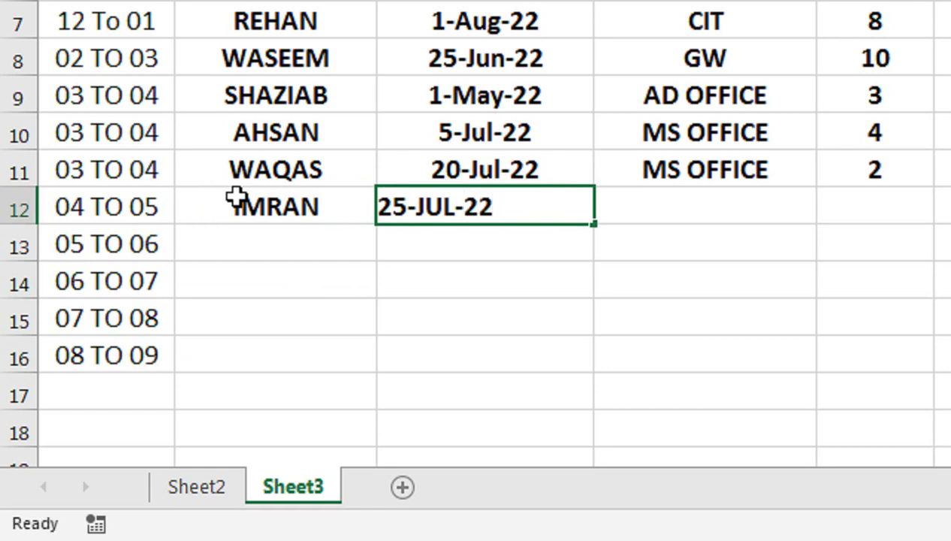
pyautogui.write('5-JUL-22')
pyautogui.press('Tab')
# Fill the course, duration and last date from row 11 down to row 12, and set the row 12 status to PROCESS.
pyautogui.moveTo(711, 180); pyautogui.dragTo(860, 206)
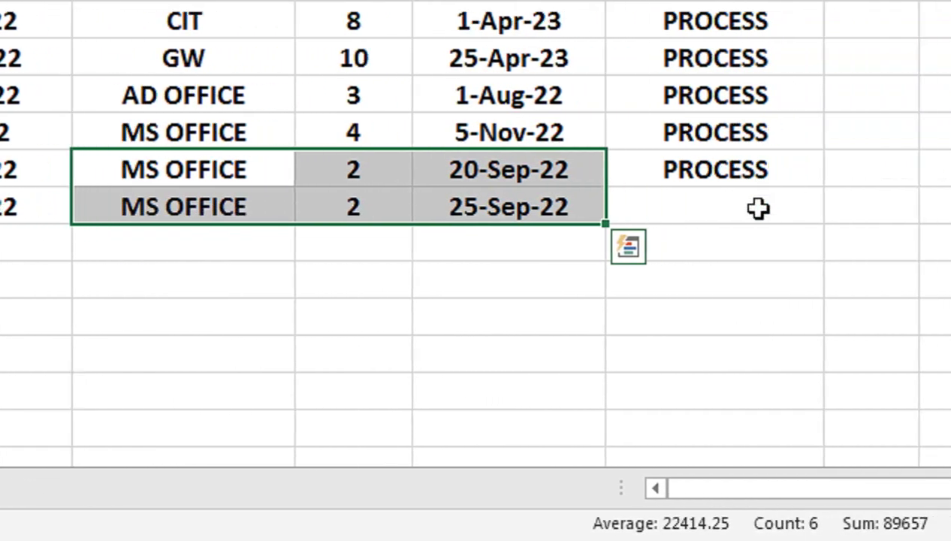
pyautogui.click(757, 209)
pyautogui.click(836, 209)
pyautogui.click(813, 254)
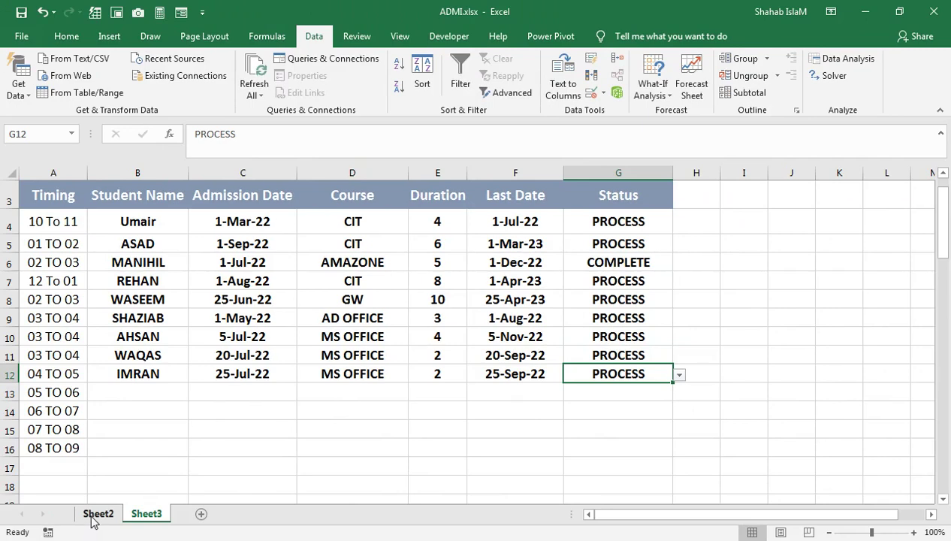
# Check the seat table on Sheet2, and fill the row 12 details from Student Name through Status down to row 16 on Sheet3.
pyautogui.click(98, 514)
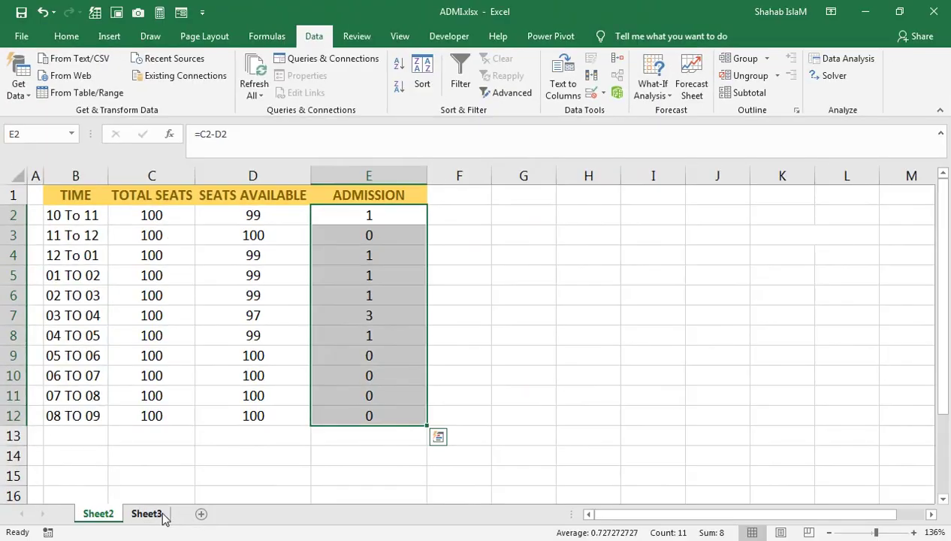
pyautogui.click(161, 515)
pyautogui.moveTo(301, 234)
pyautogui.mouseDown()
pyautogui.moveTo(950, 293)
pyautogui.moveTo(950, 371)
pyautogui.mouseUp()
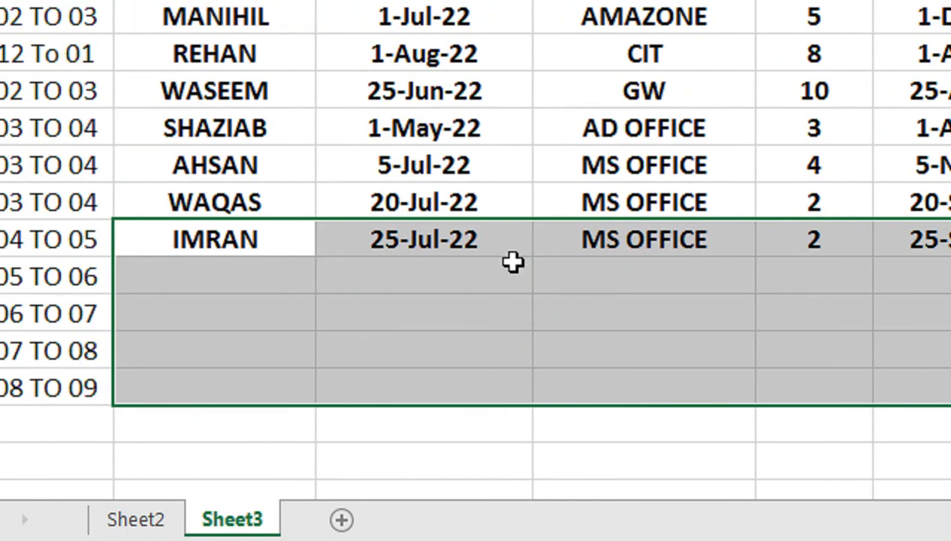
pyautogui.hotkey('ctrl', 'd')
pyautogui.click(485, 299)
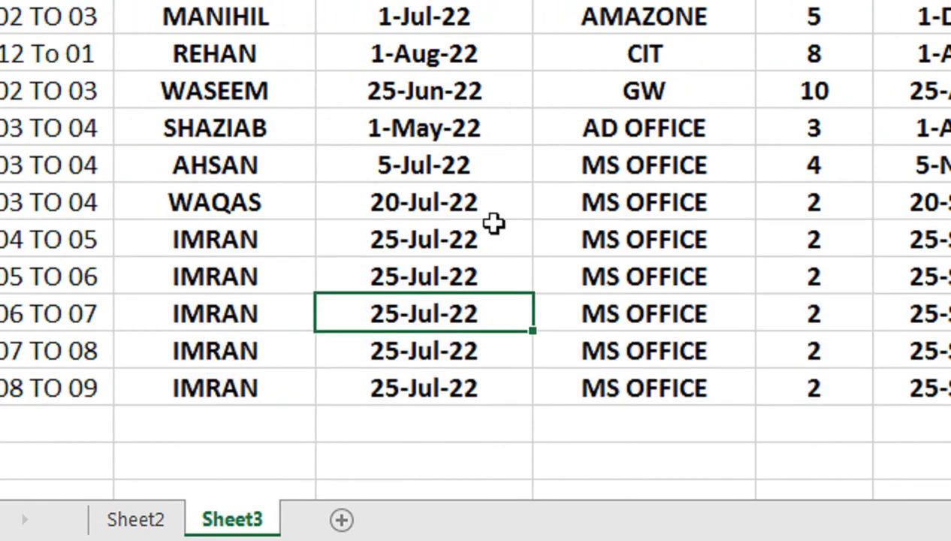
# Compare the available seats and admissions per time slot on Sheet2 with the admission records on Sheet3.
pyautogui.click(131, 526)
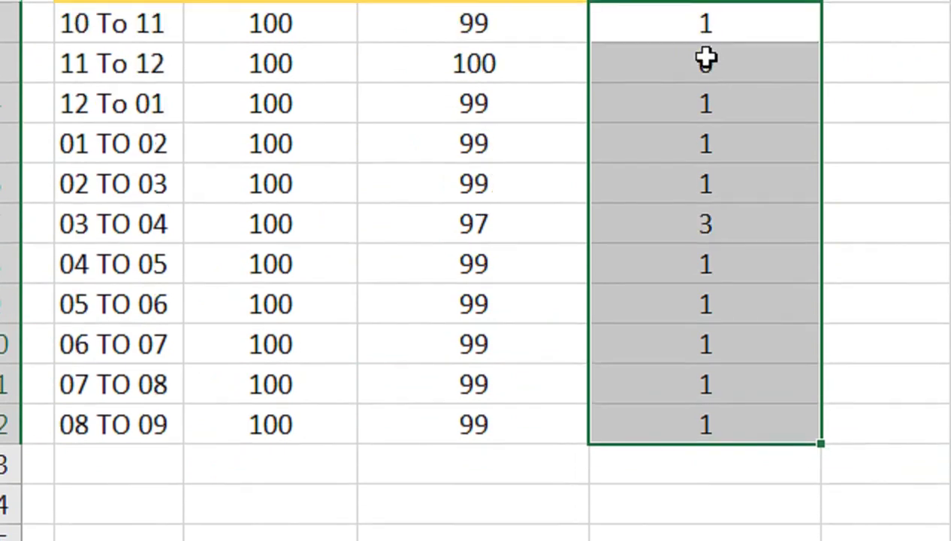
pyautogui.click(706, 126)
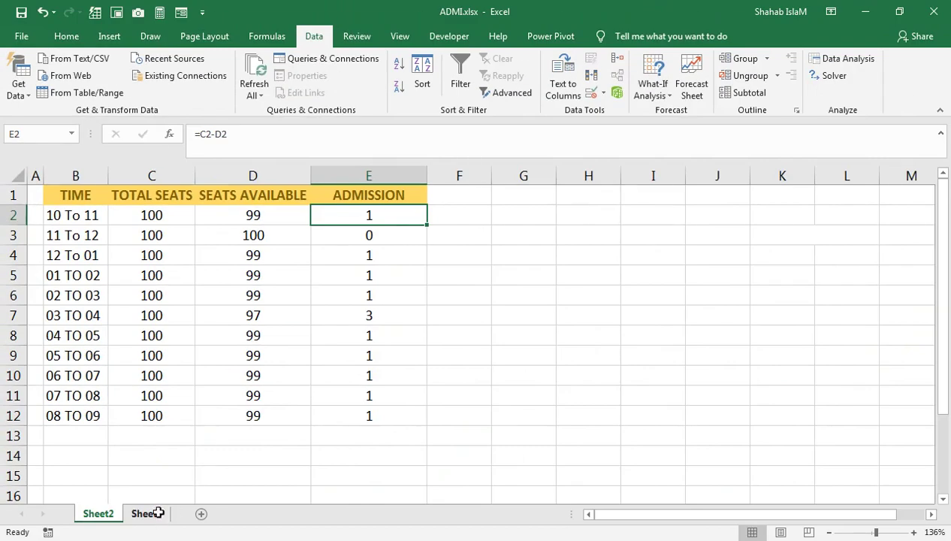
pyautogui.click(151, 512)
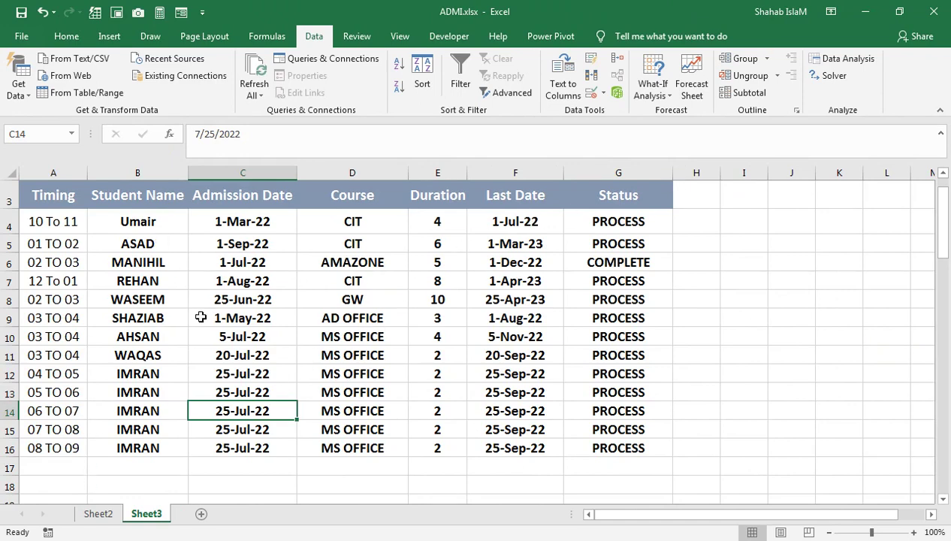
pyautogui.click(97, 515)
pyautogui.click(252, 274)
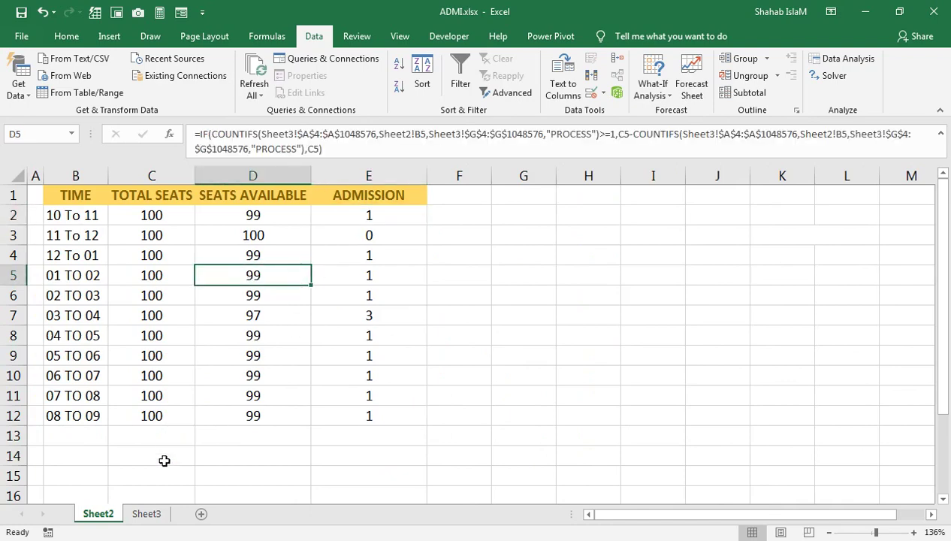
pyautogui.click(147, 514)
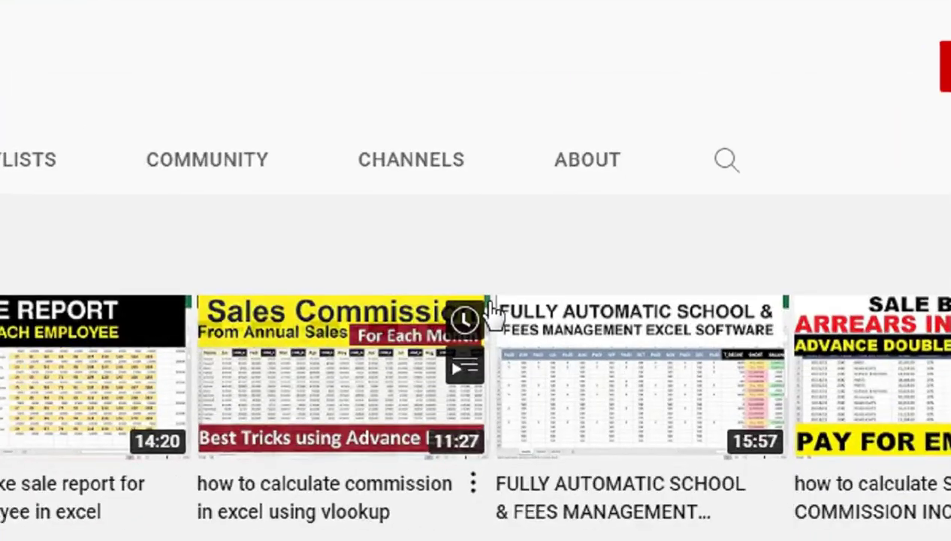
pyautogui.moveTo(645, 435)
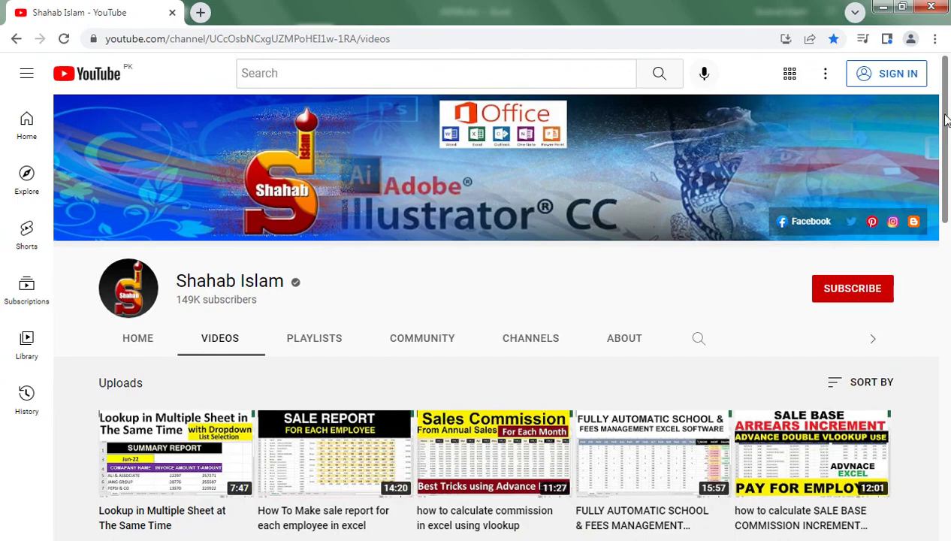
pyautogui.moveTo(945, 120); pyautogui.dragTo(943, 78)
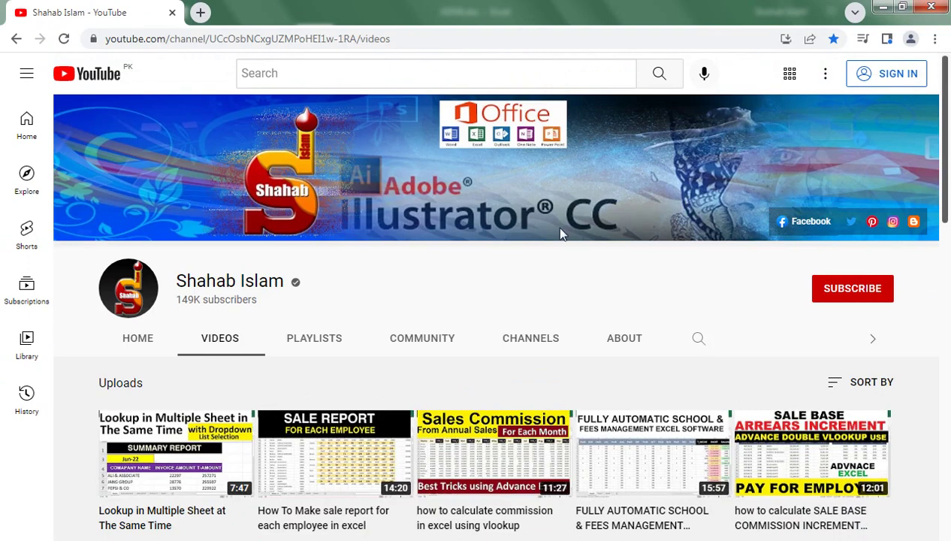